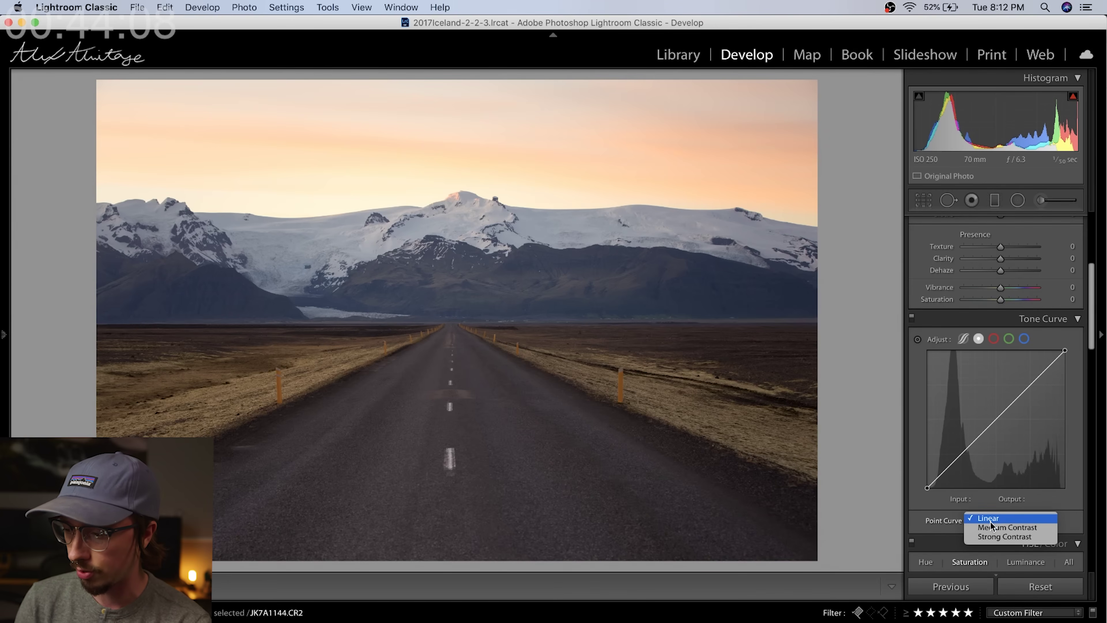
click(989, 518)
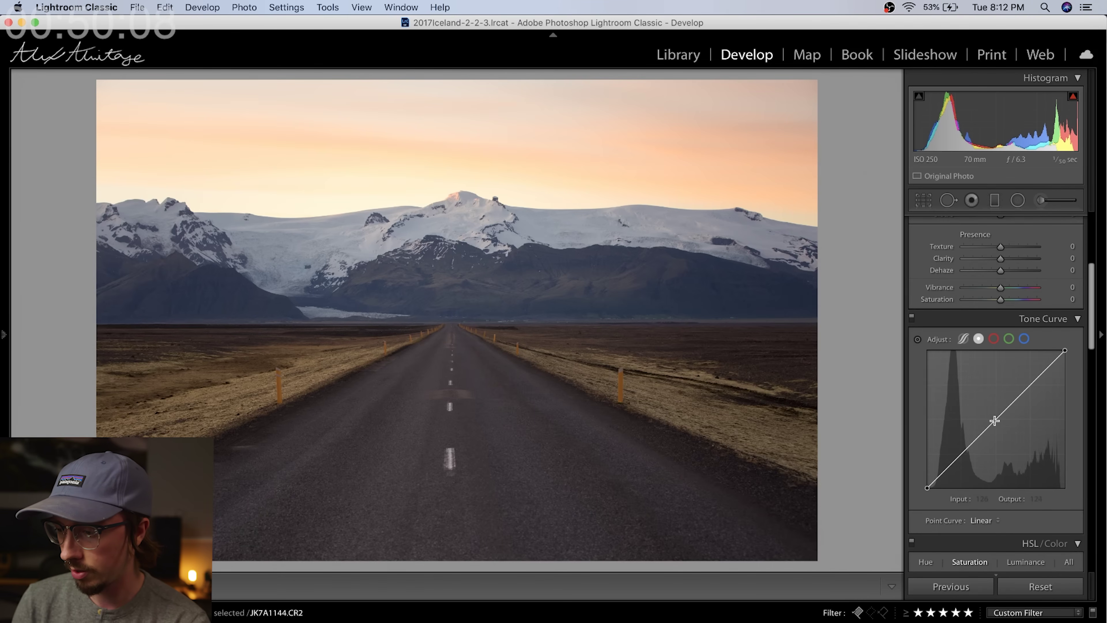
click(995, 421)
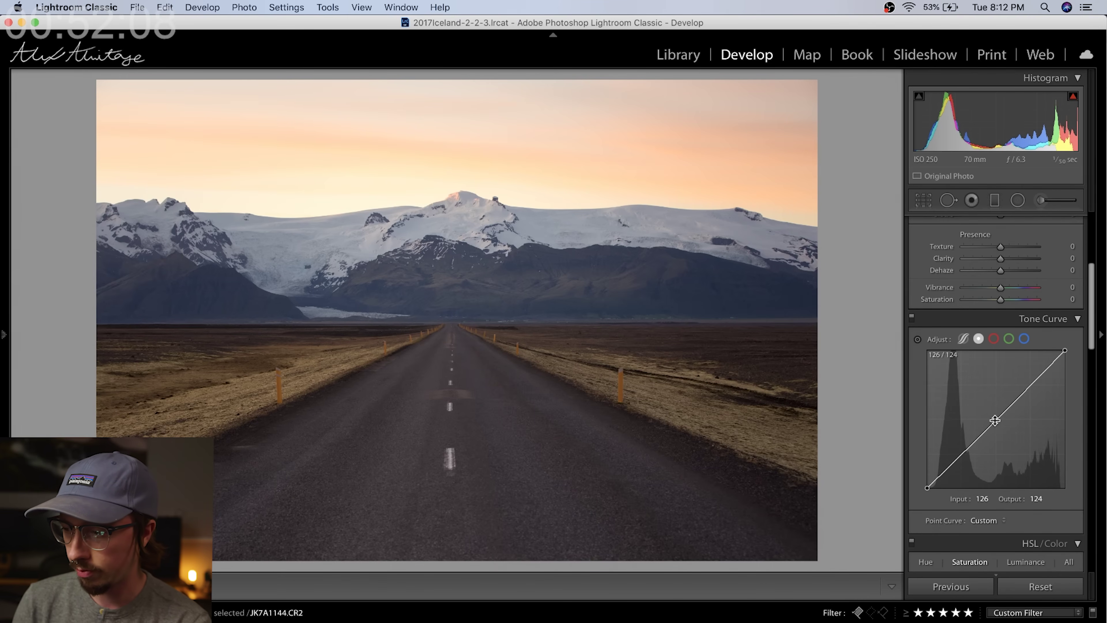
drag(995, 419, 998, 421)
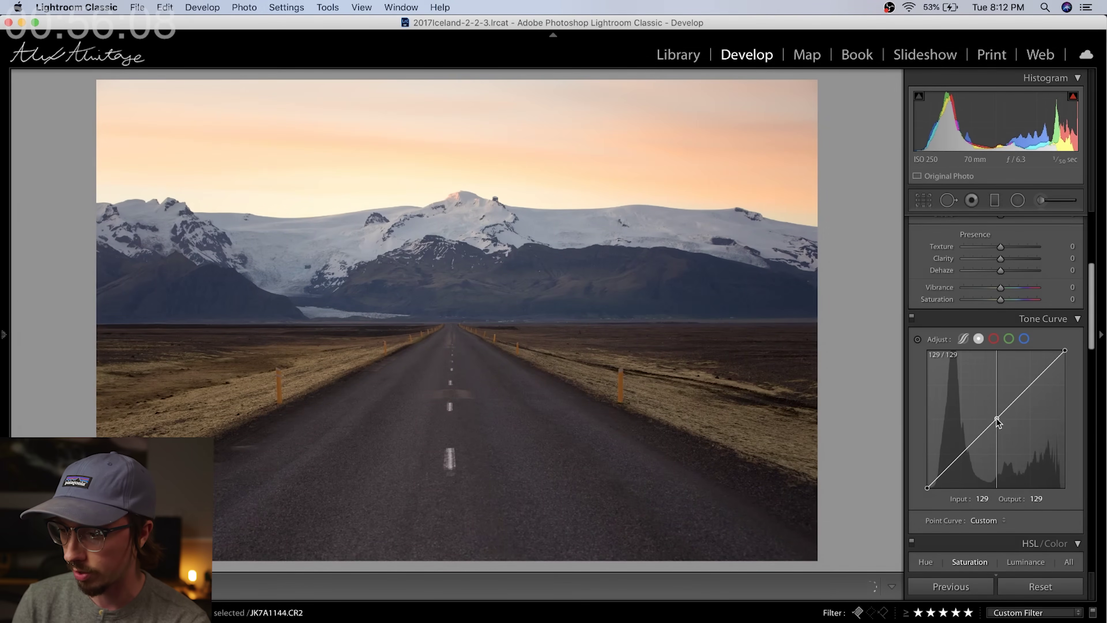
double_click(996, 418)
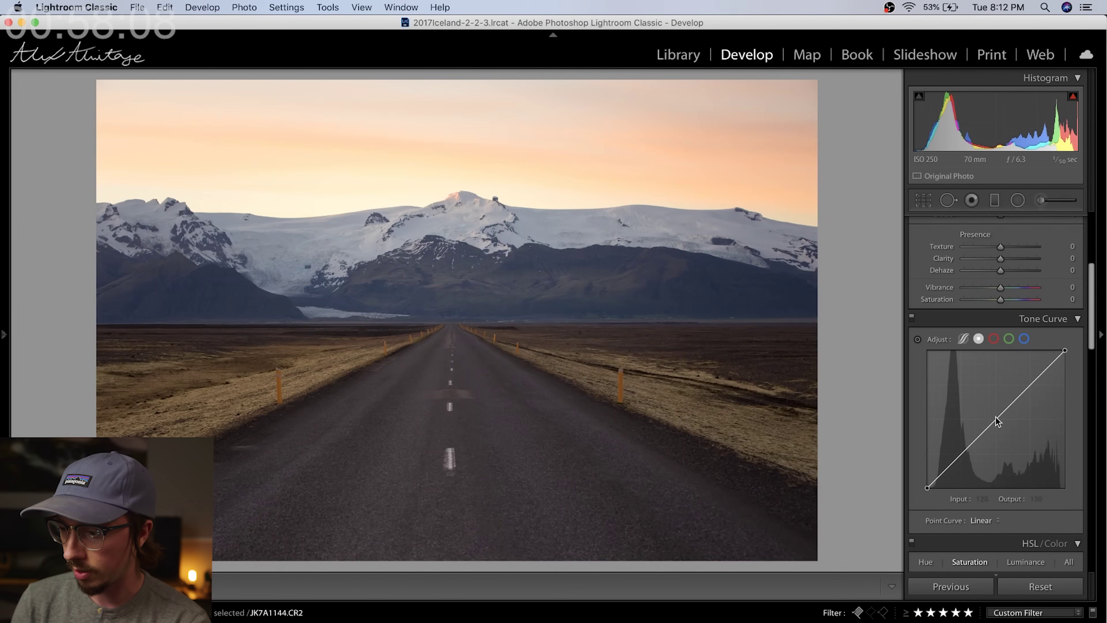
- Shape the point curve into an S with a midtone anchor, a shadow point at 72/45 and a highlight point at 184/197
click(996, 418)
click(960, 457)
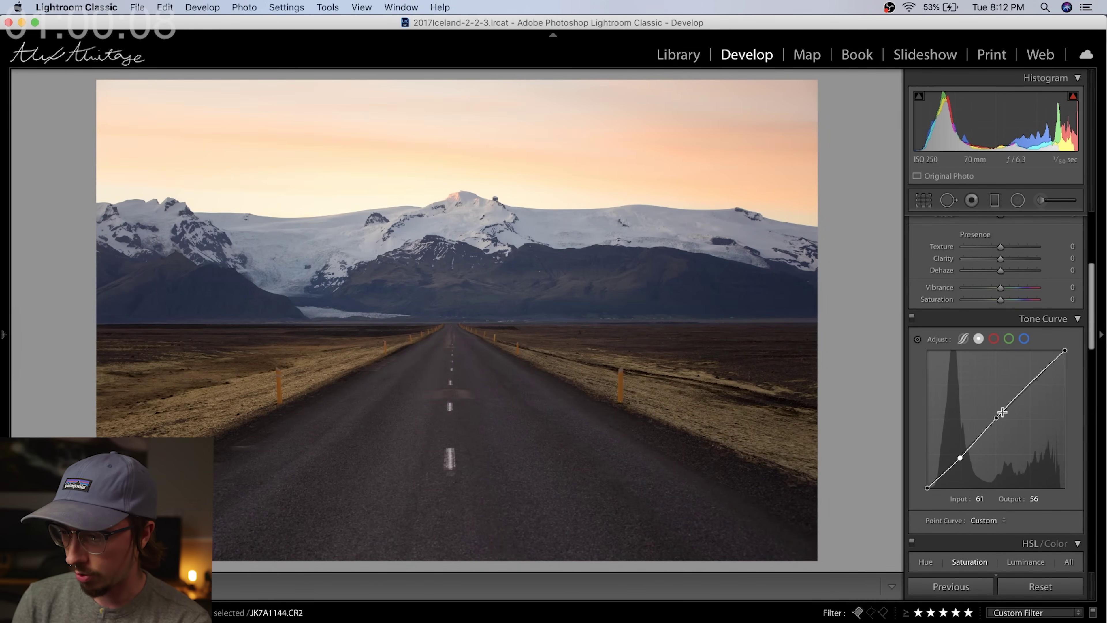
click(1030, 383)
drag(960, 456, 963, 461)
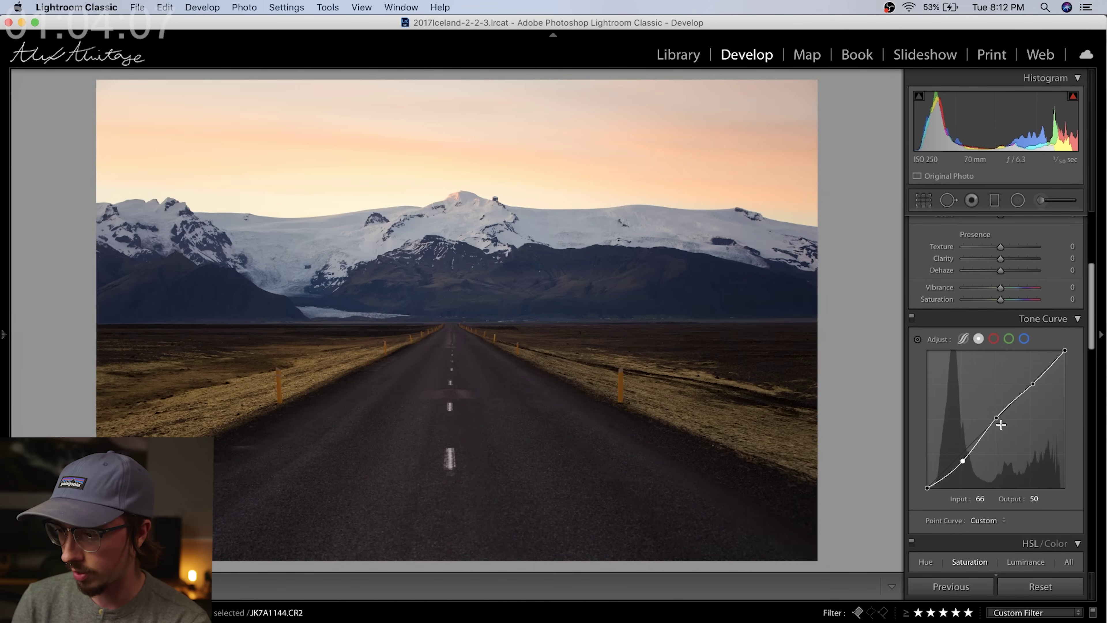
drag(1033, 384, 1026, 376)
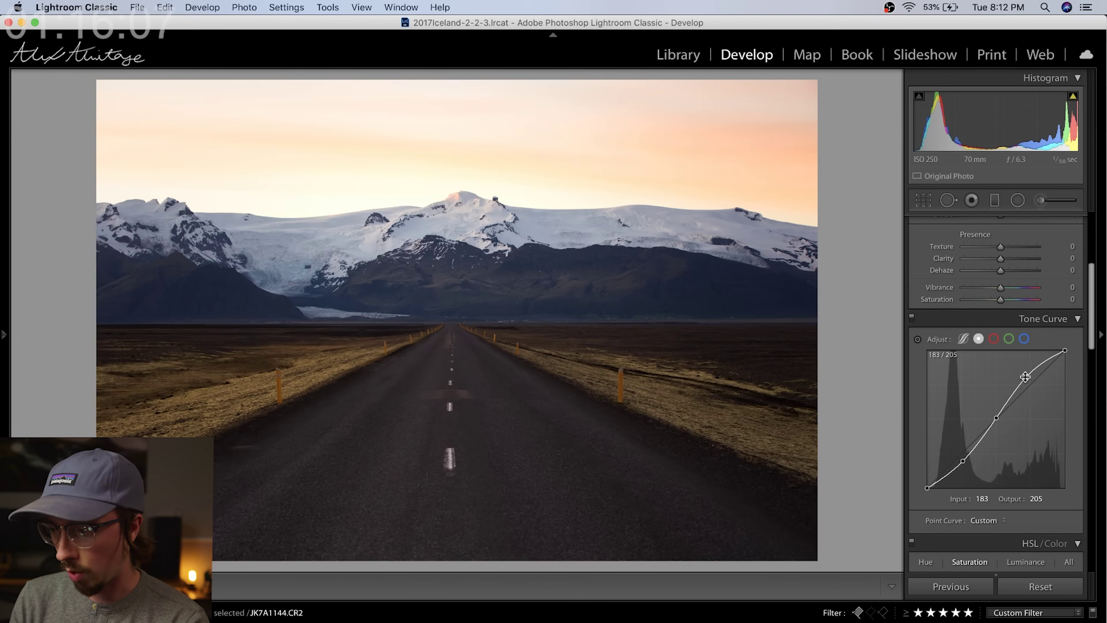
drag(1026, 379, 1026, 381)
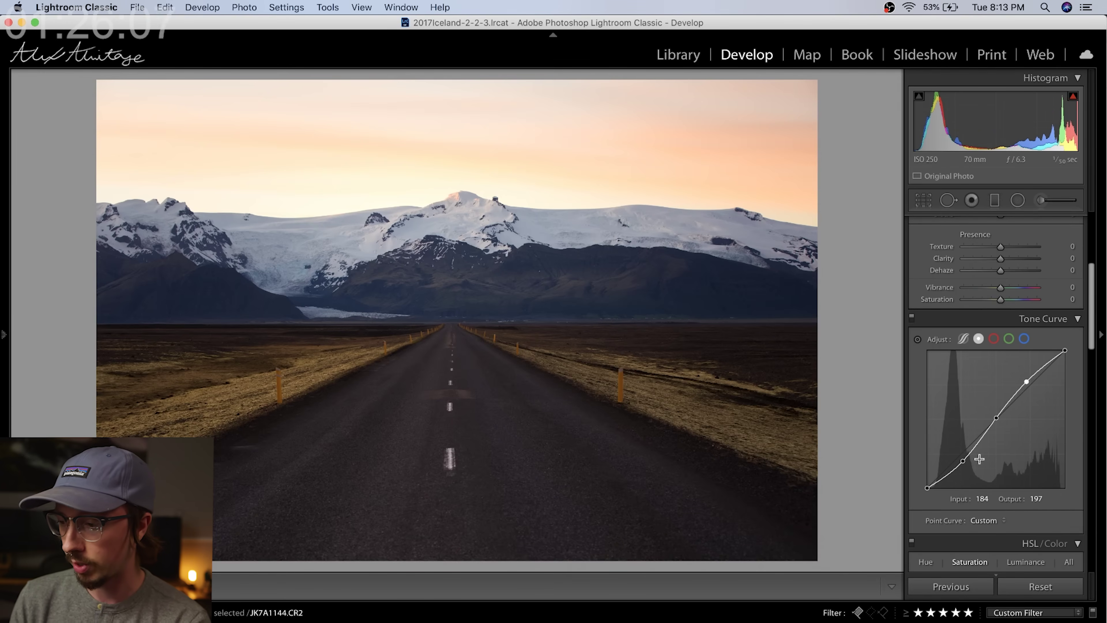
drag(962, 461, 966, 464)
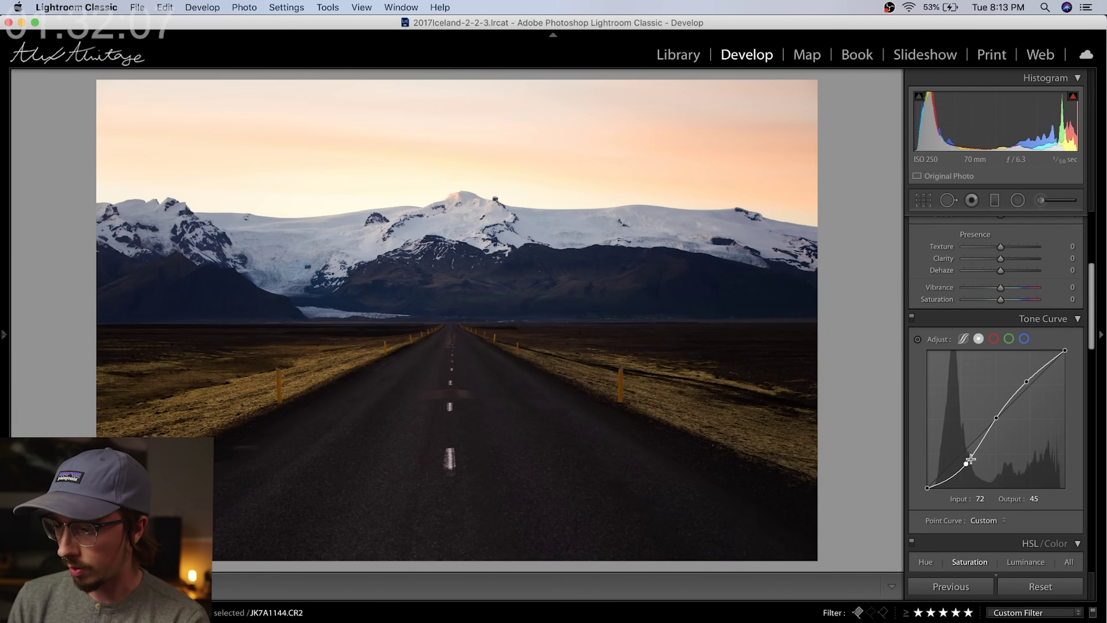
- Apply the Medium Contrast point curve to the road photo and slightly shift its darkest interior point
click(977, 520)
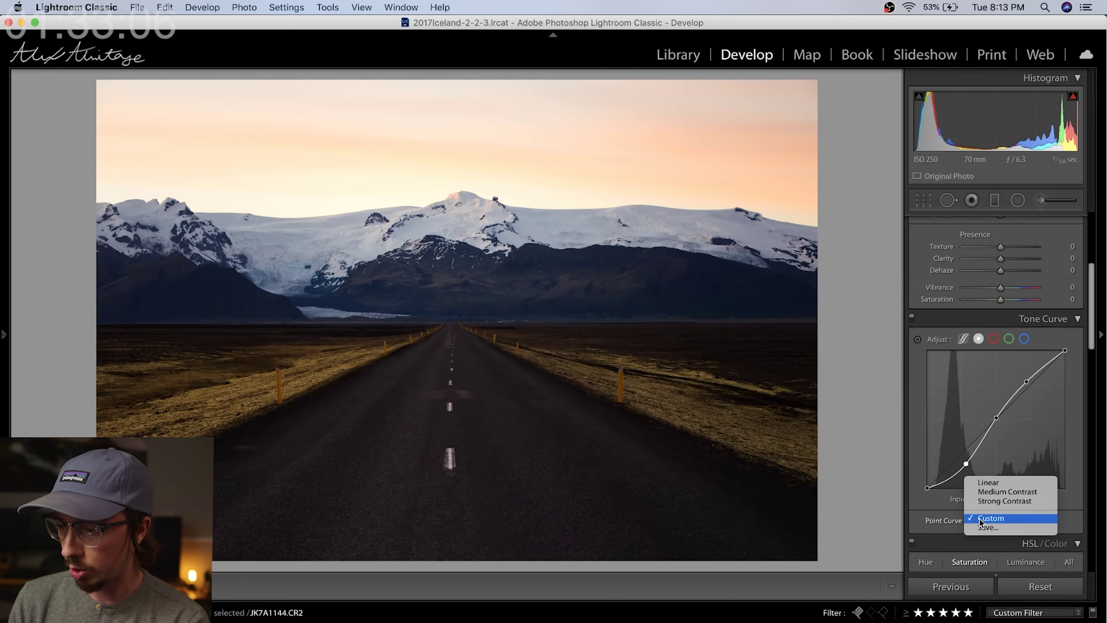
click(992, 492)
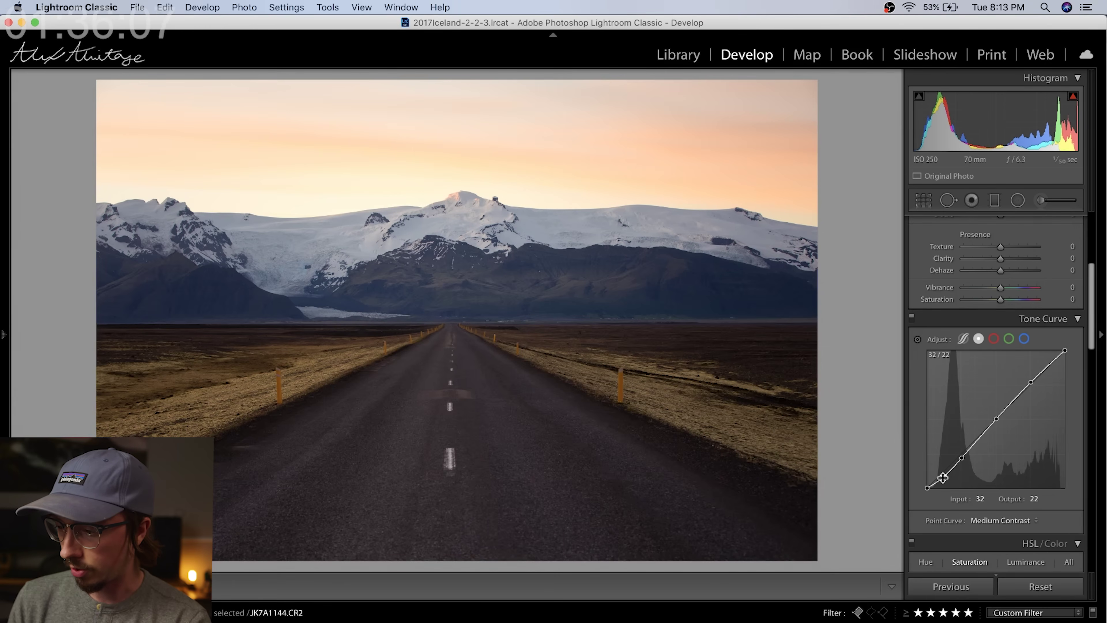
drag(946, 478, 947, 480)
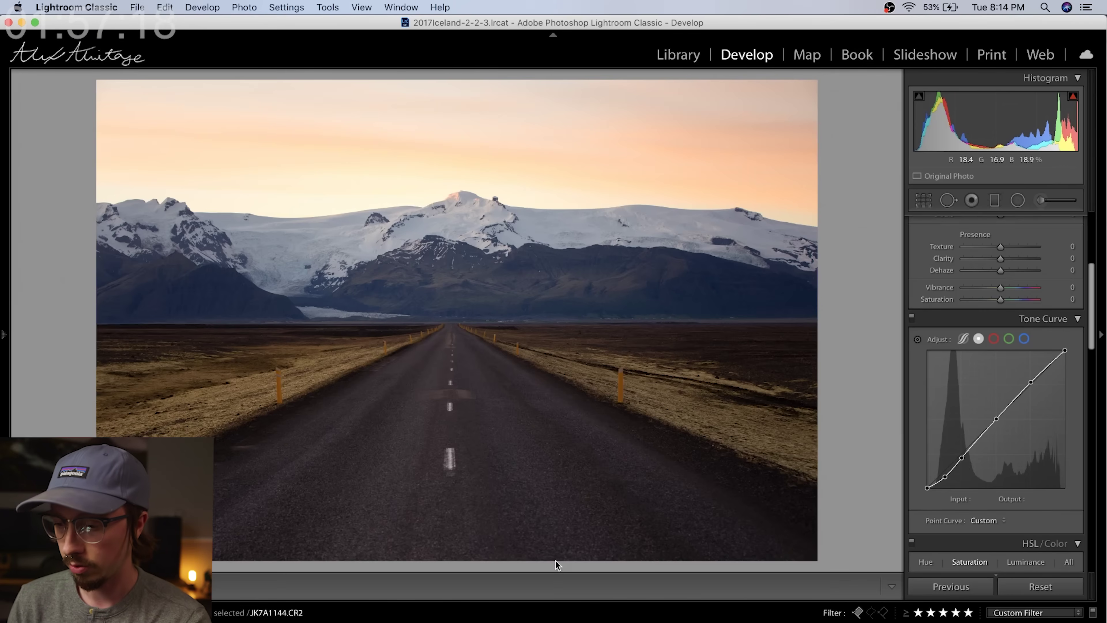
- Go to the next photo and apply the Medium Contrast point curve to it
key(Right)
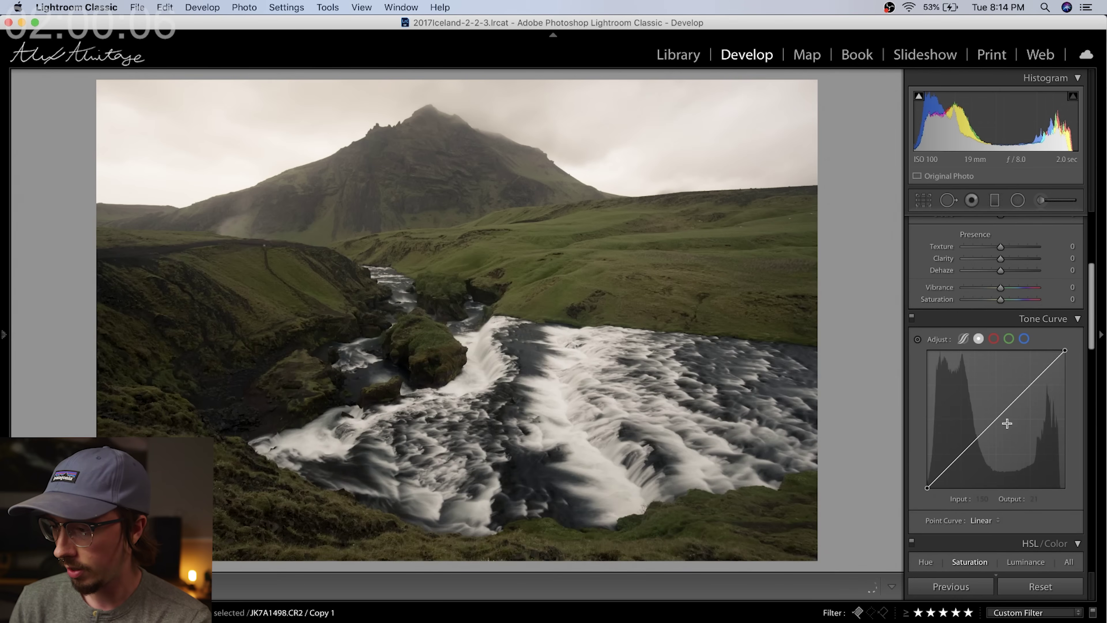
scroll(992, 450, up, 10)
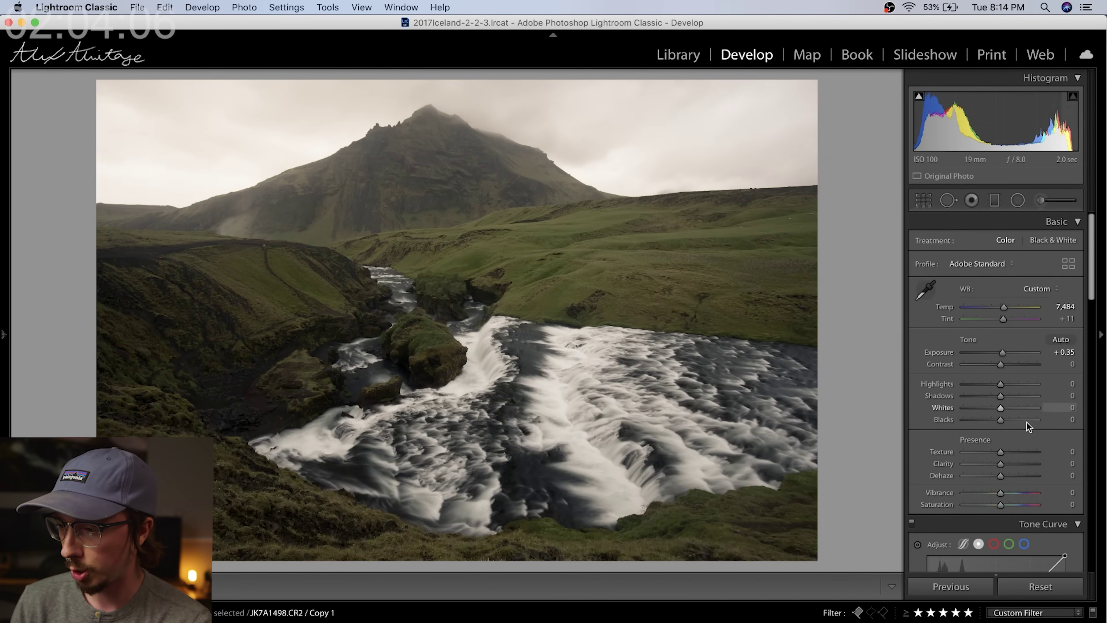
scroll(1027, 421, down, 10)
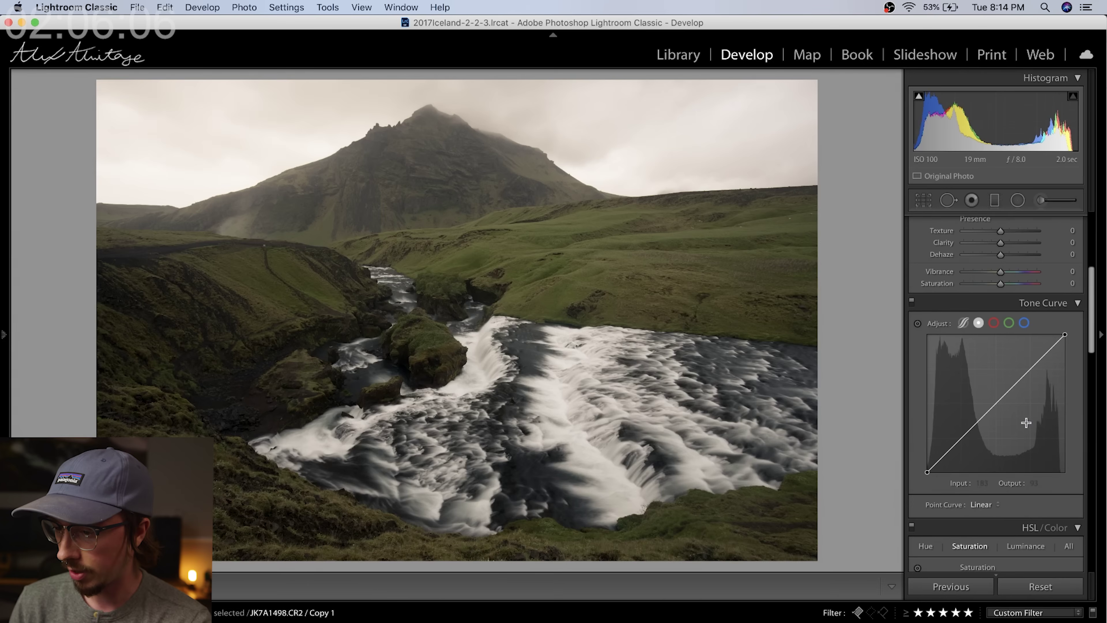
click(985, 505)
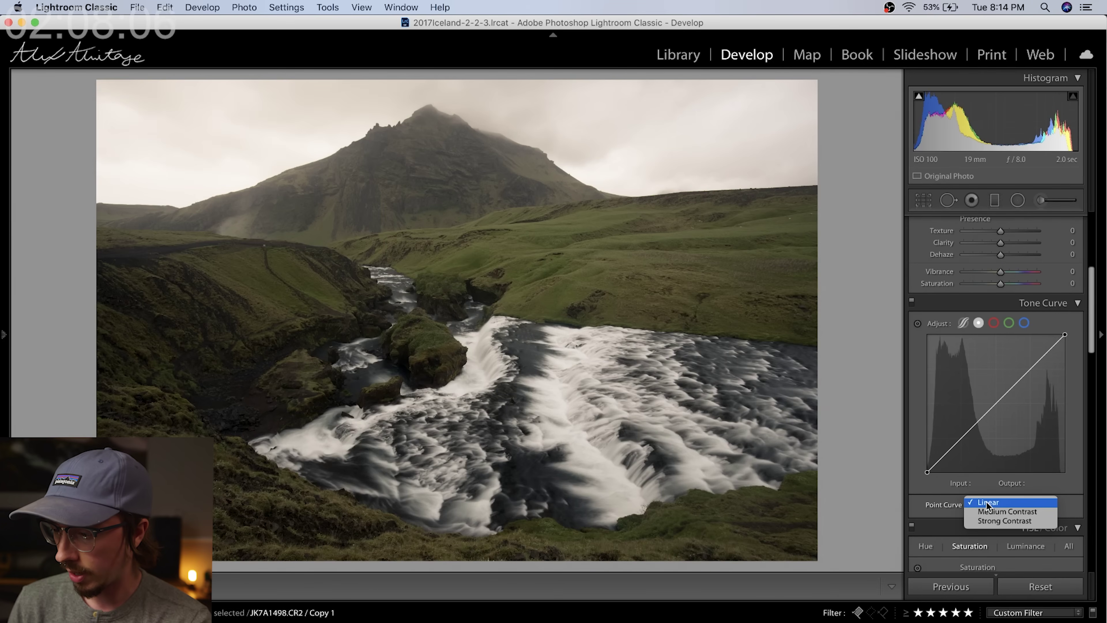
click(991, 512)
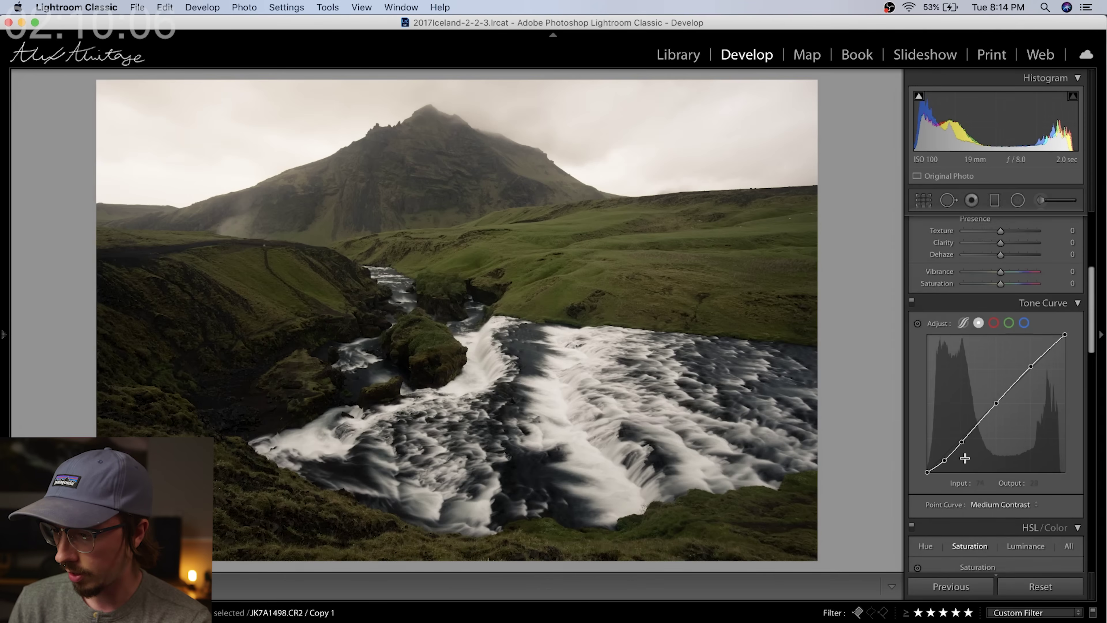
- Fade the shadows by replacing the curve's darkest interior point with one at 37/32 and lifting the black endpoint to output 35
drag(944, 460, 945, 459)
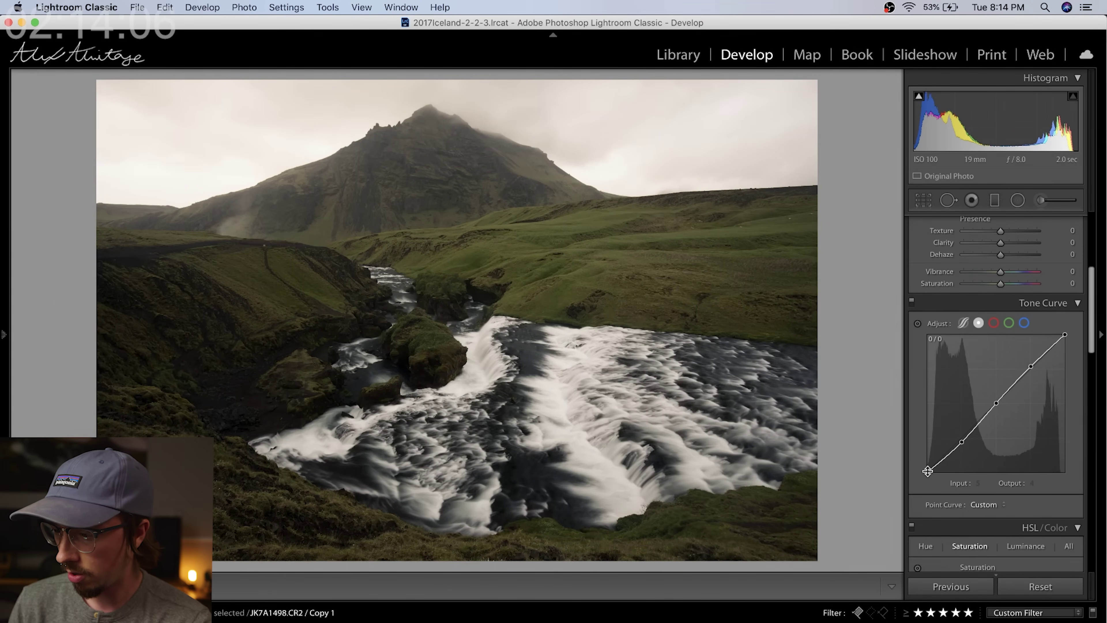
drag(928, 471, 920, 456)
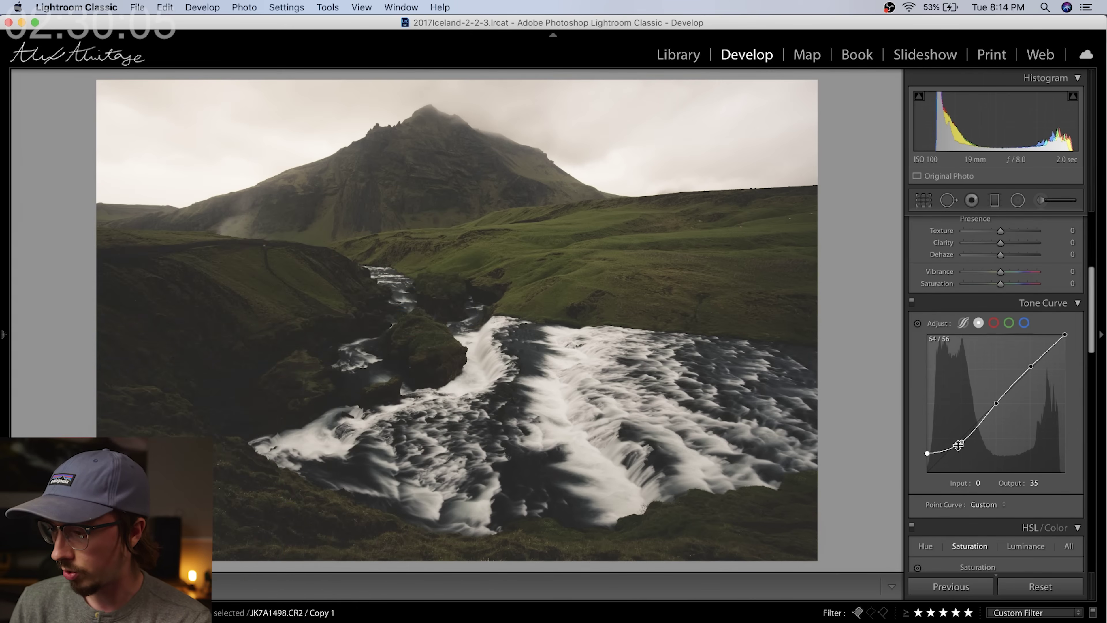
drag(947, 451, 947, 455)
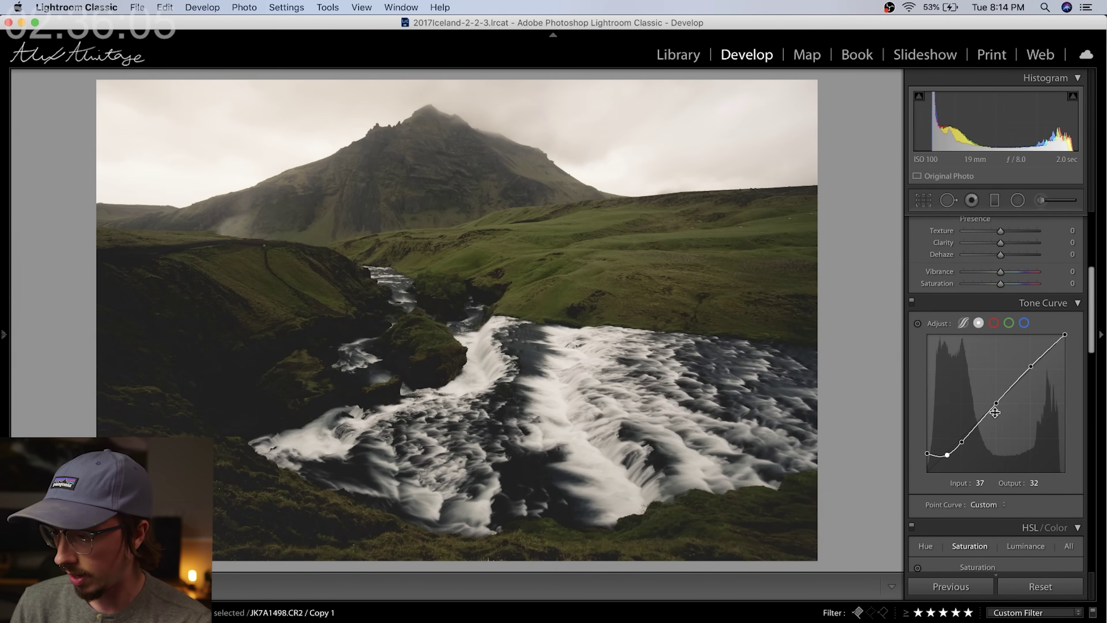
- Compare the photo with the tone curve off and on, and lower the curve's white endpoint to fade the highlights
click(913, 302)
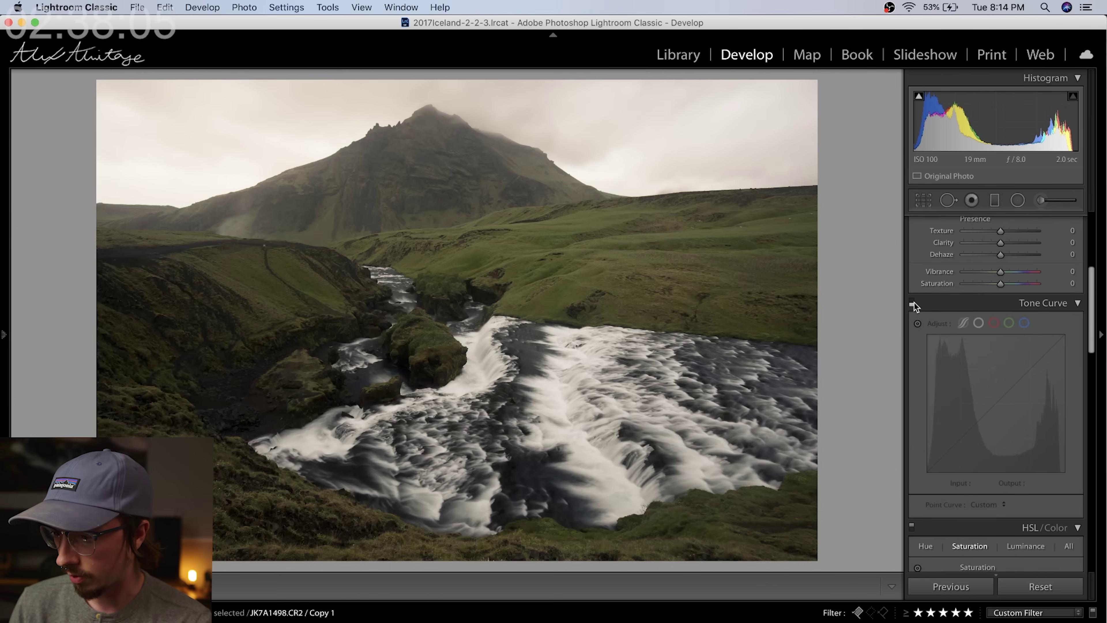
click(913, 302)
click(914, 301)
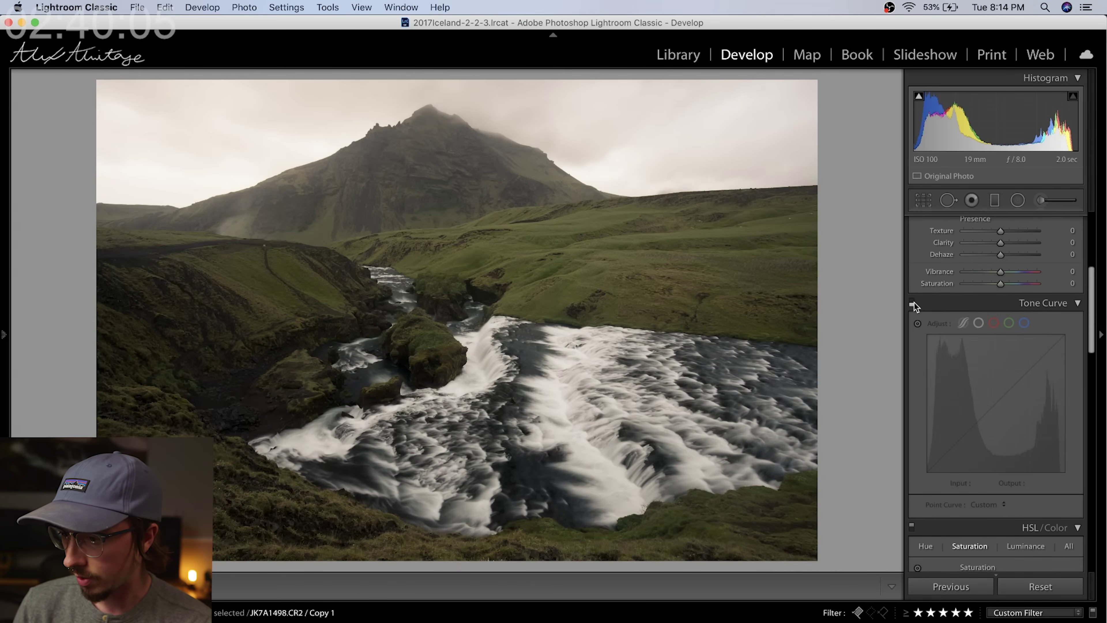
click(914, 301)
click(913, 302)
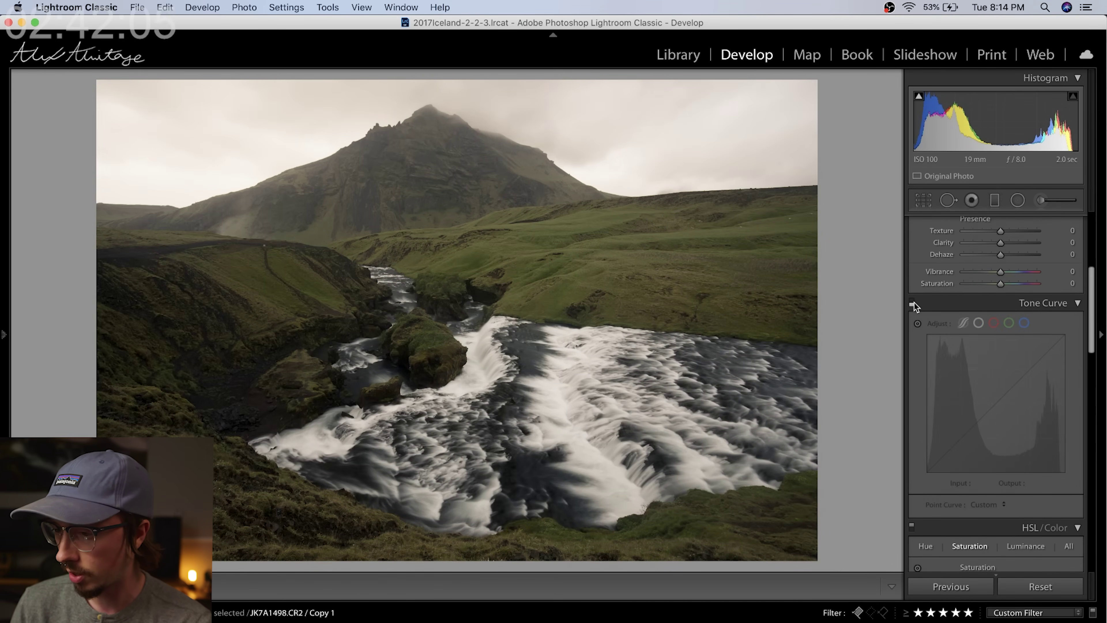
click(913, 301)
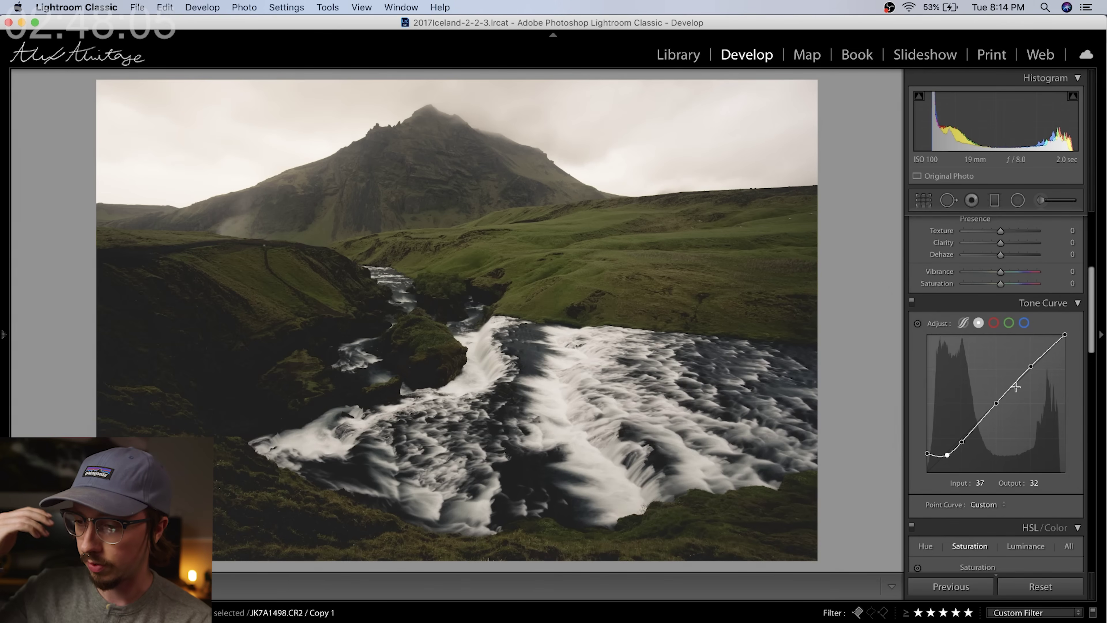
drag(1066, 335, 1073, 356)
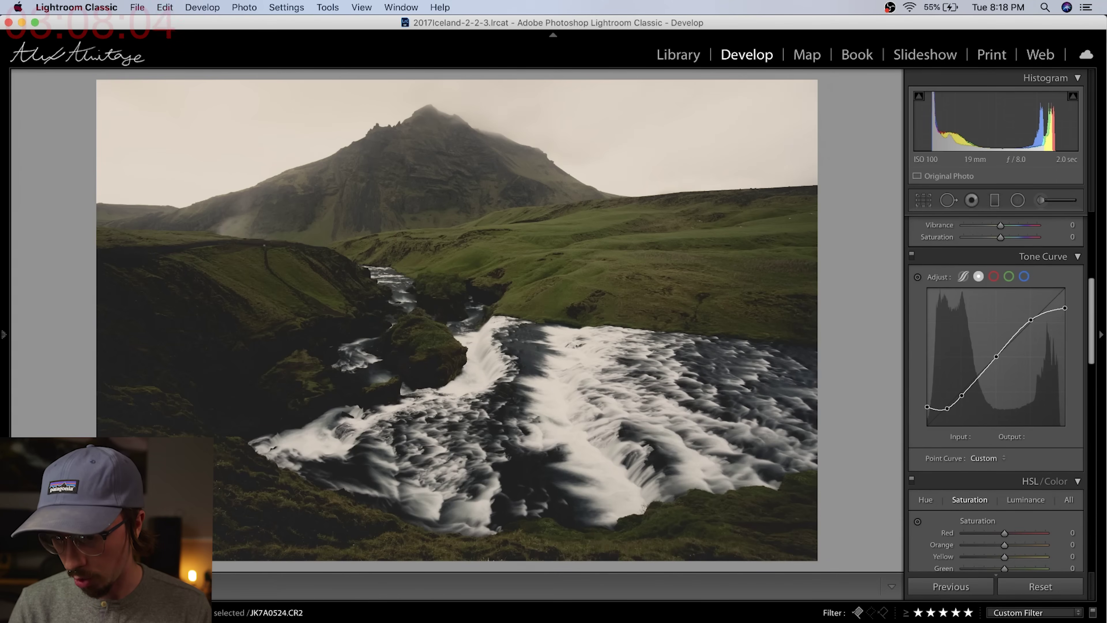
- Go to the next photo and add contrast to its red channel curve with a shadow point at 64/60 and a highlight point at 193/203
key(Right)
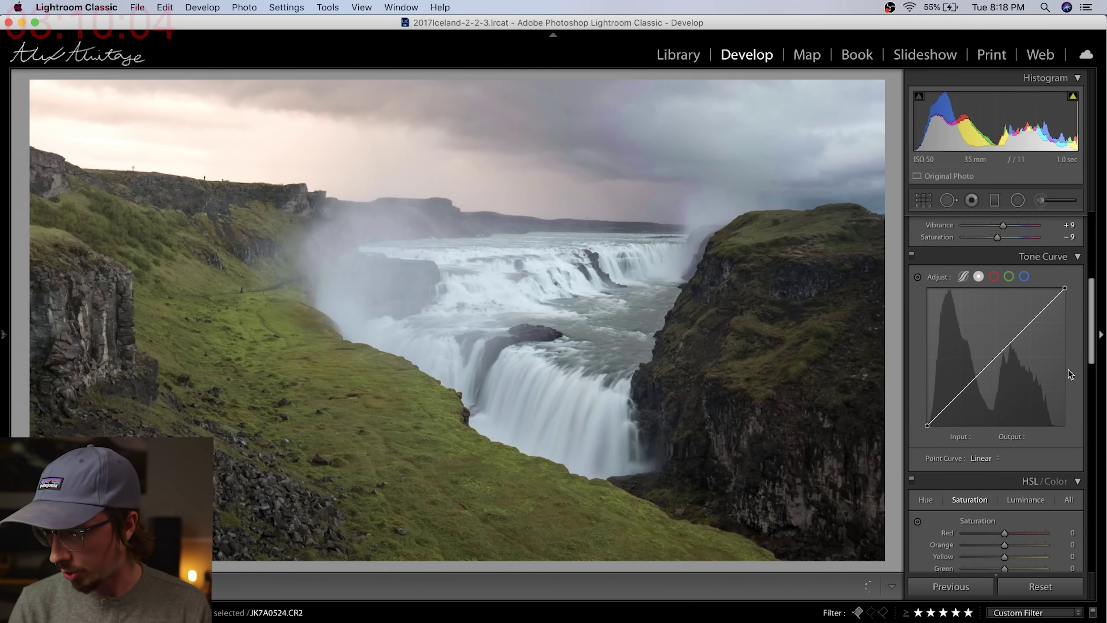
scroll(1046, 371, up, 10)
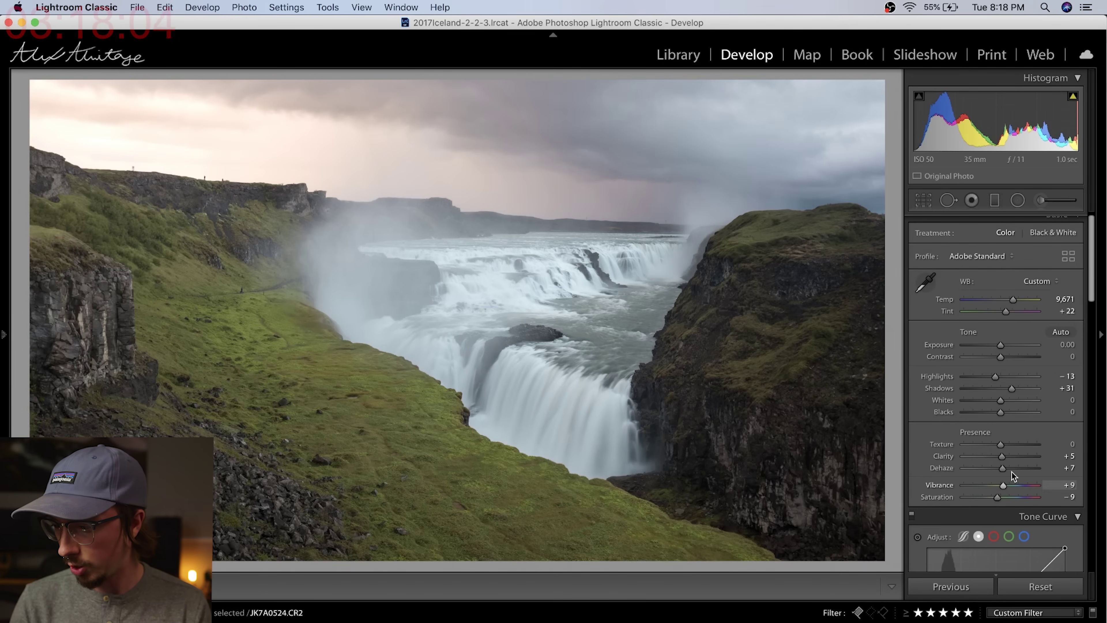
scroll(1014, 501, down, 2)
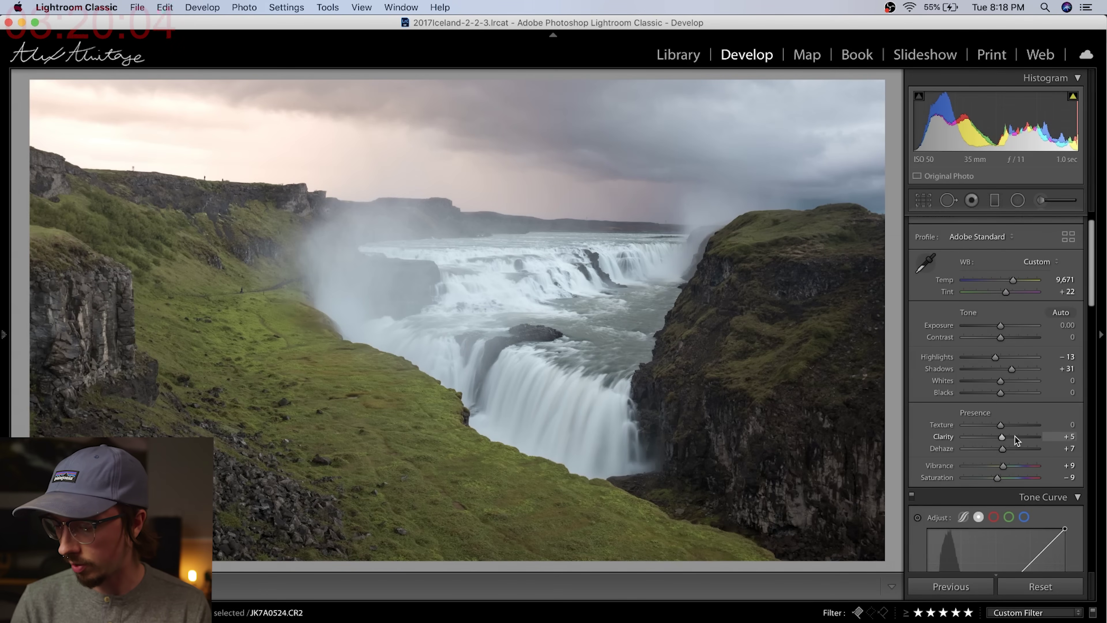
scroll(1015, 436, down, 8)
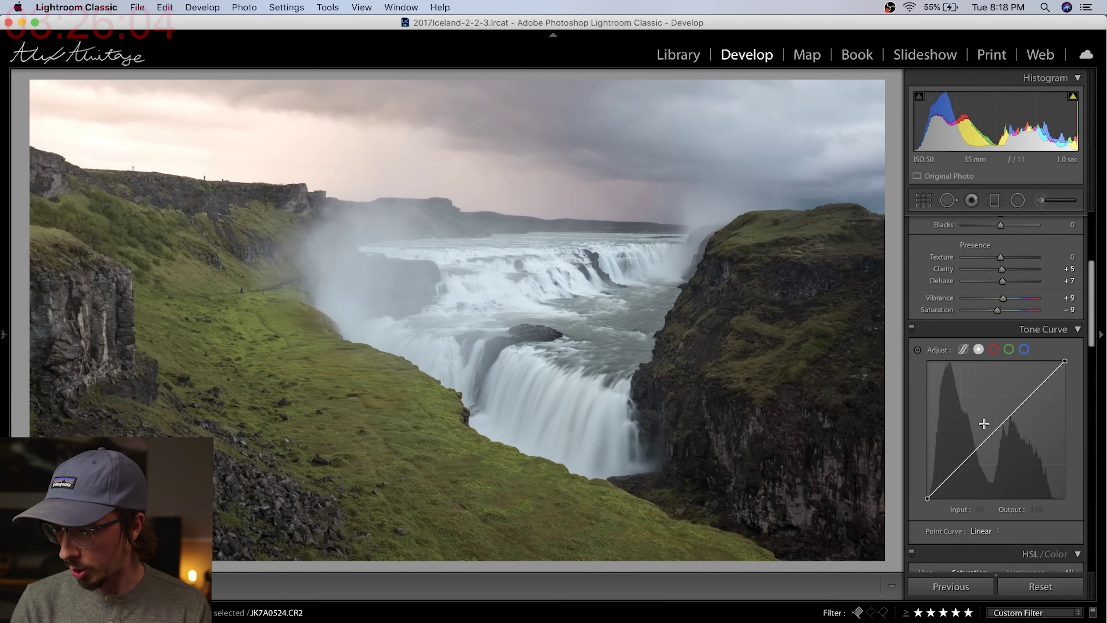
click(995, 349)
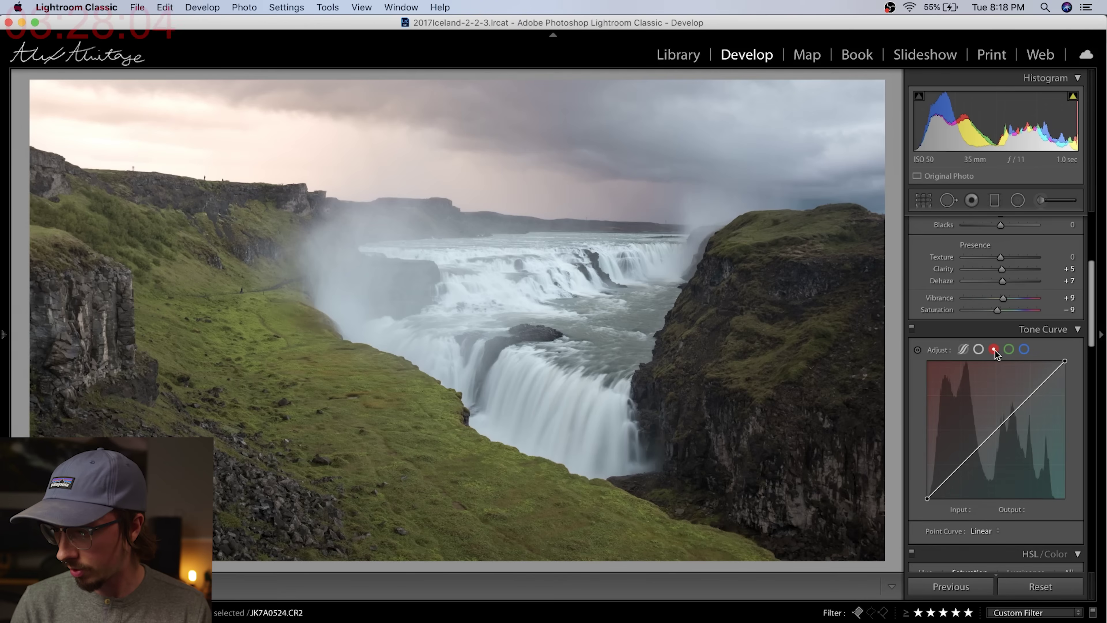
click(962, 466)
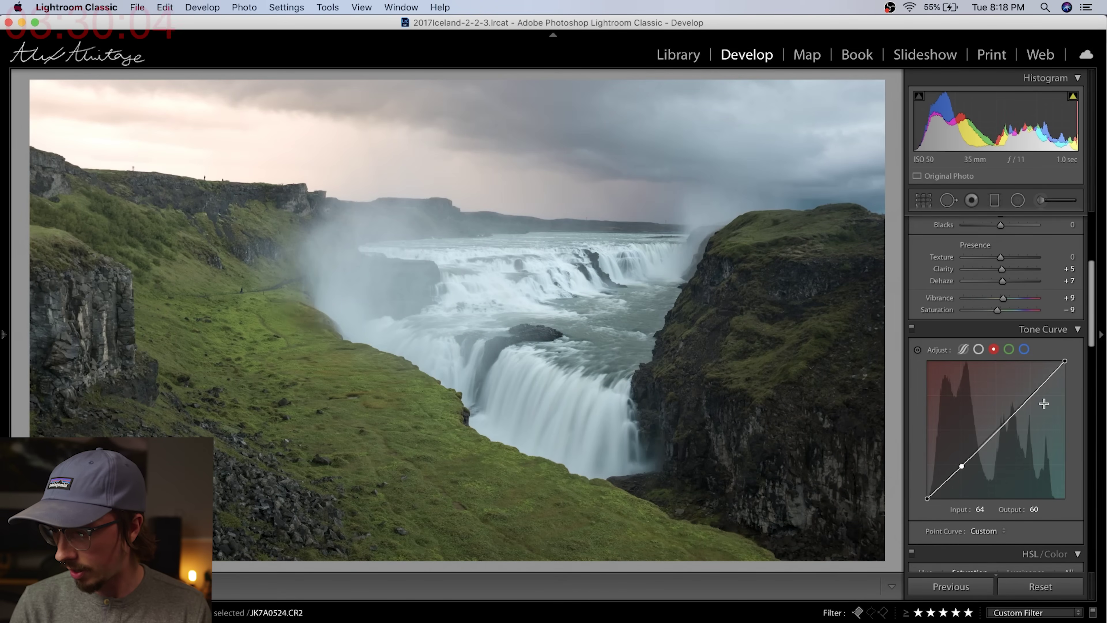
drag(1037, 392, 1032, 389)
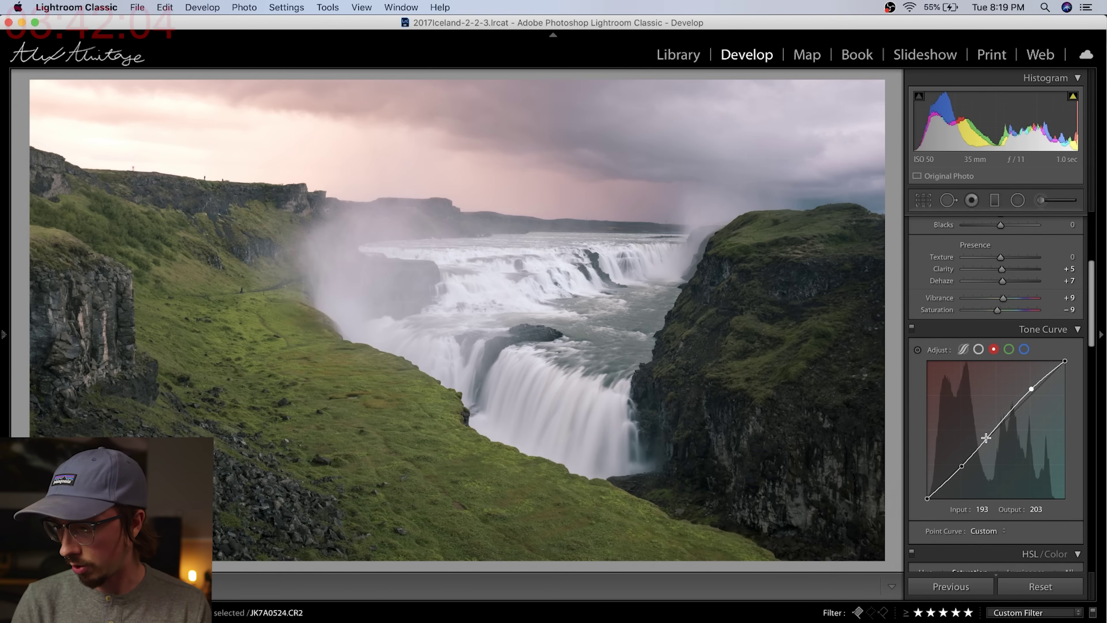
drag(991, 433, 999, 433)
double_click(999, 434)
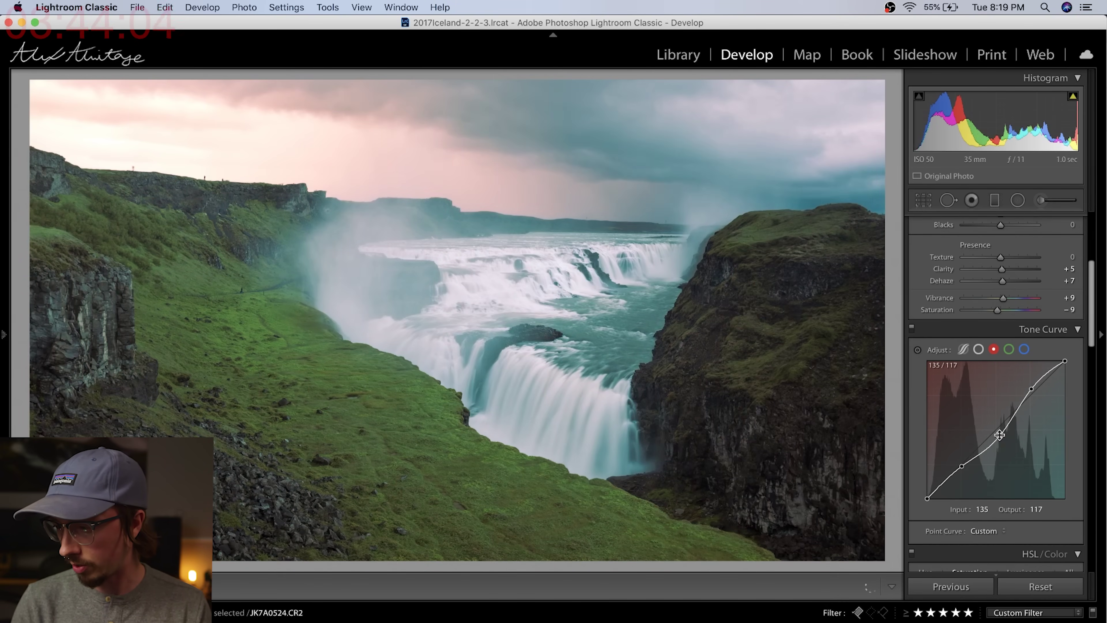
- Add a shadow point at 67/66 to the green channel curve and raise a highlight point to about 189/200
click(1010, 349)
click(963, 463)
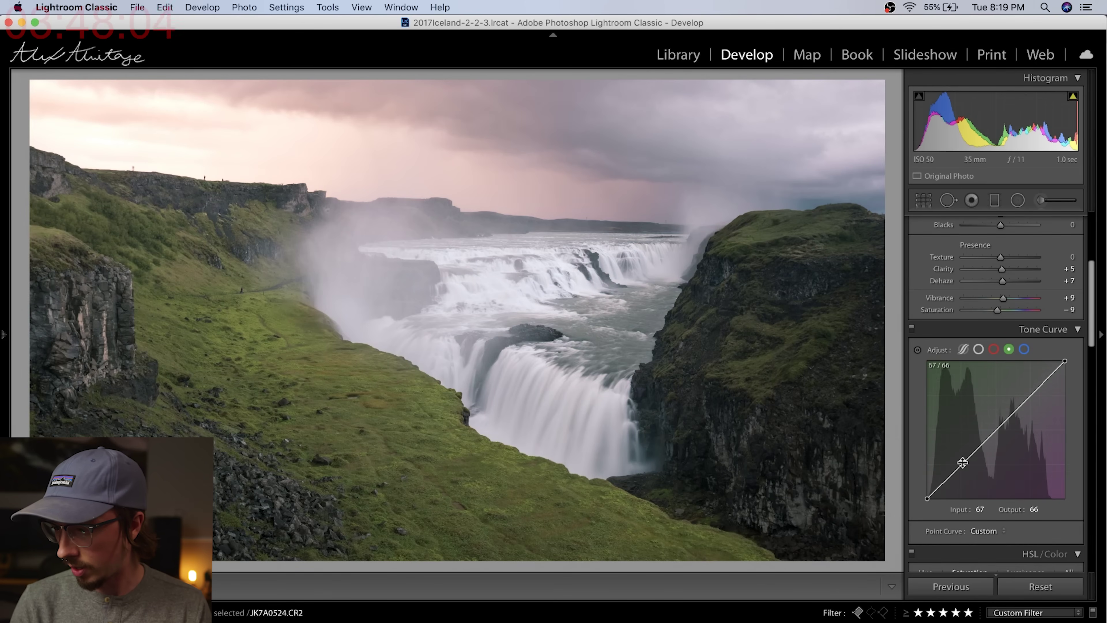
drag(1032, 395, 1030, 392)
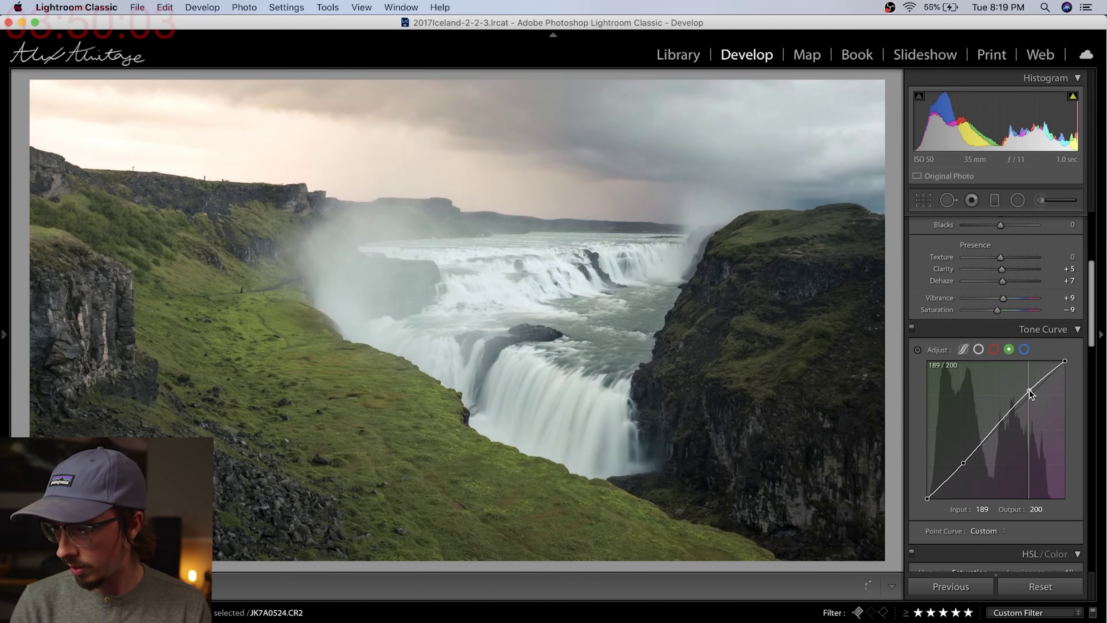
- Lower the green curve's shadow point to about 70/57 and add blue channel contrast with a shadow point at 70/64 and a raised highlight point
drag(961, 458, 967, 471)
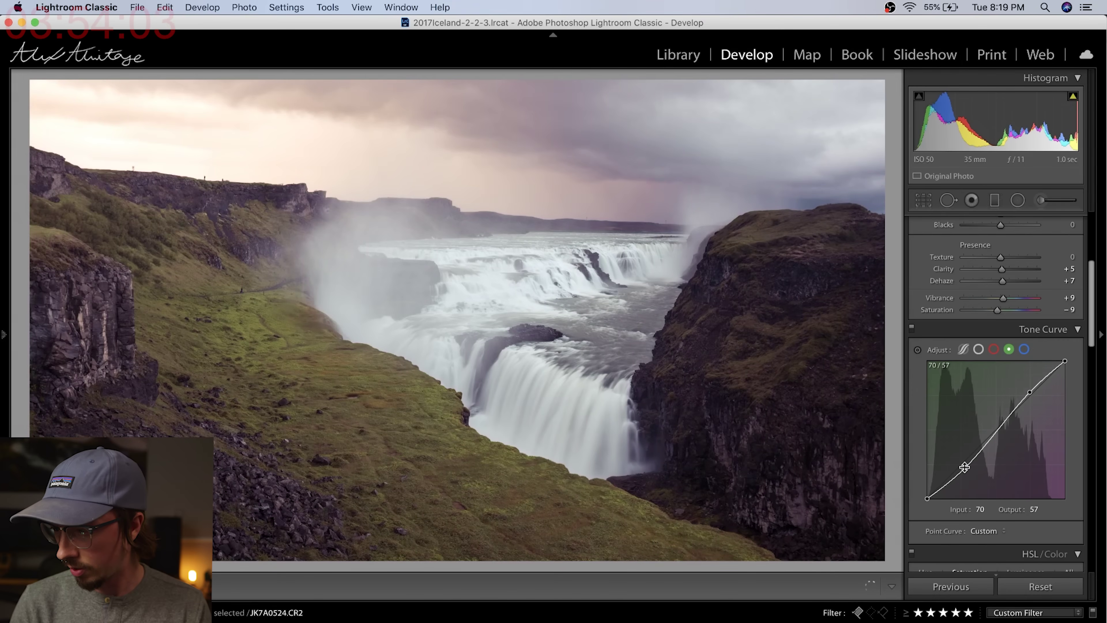
click(1026, 350)
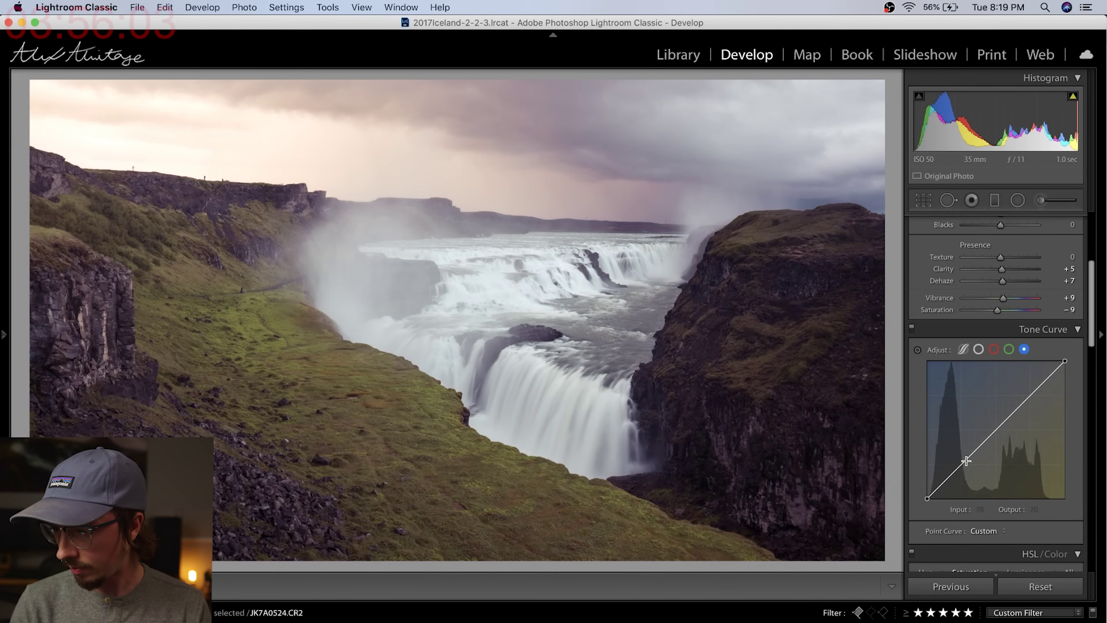
drag(965, 461, 965, 464)
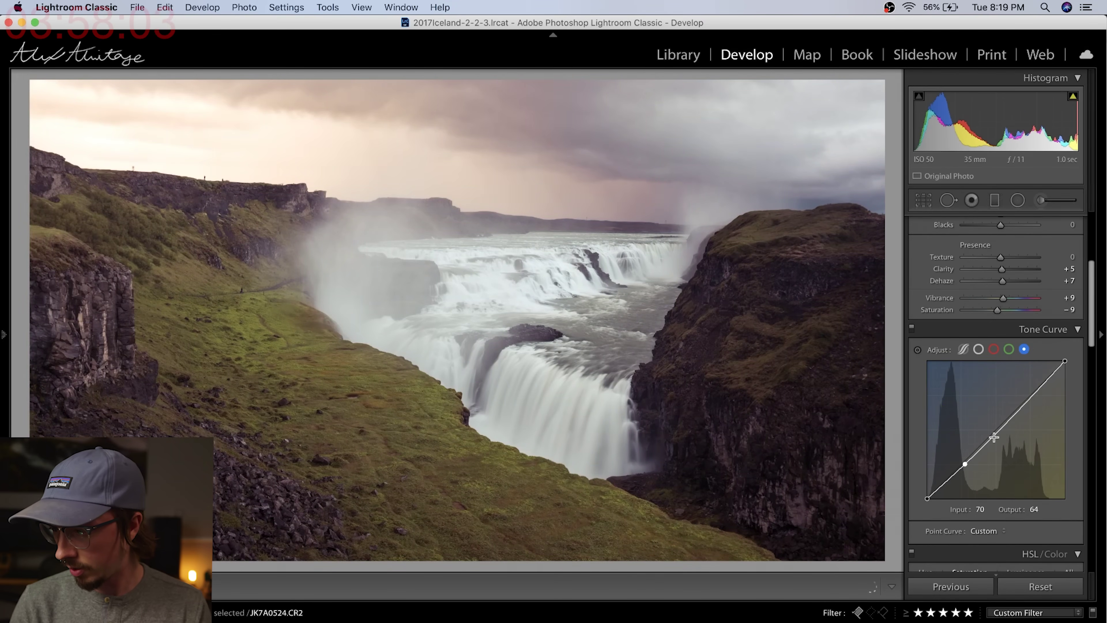
drag(1036, 395, 1031, 387)
- Raise the red curve's highlight point to about 191/206 and slightly lift the midtones of the blue channel curve
click(995, 350)
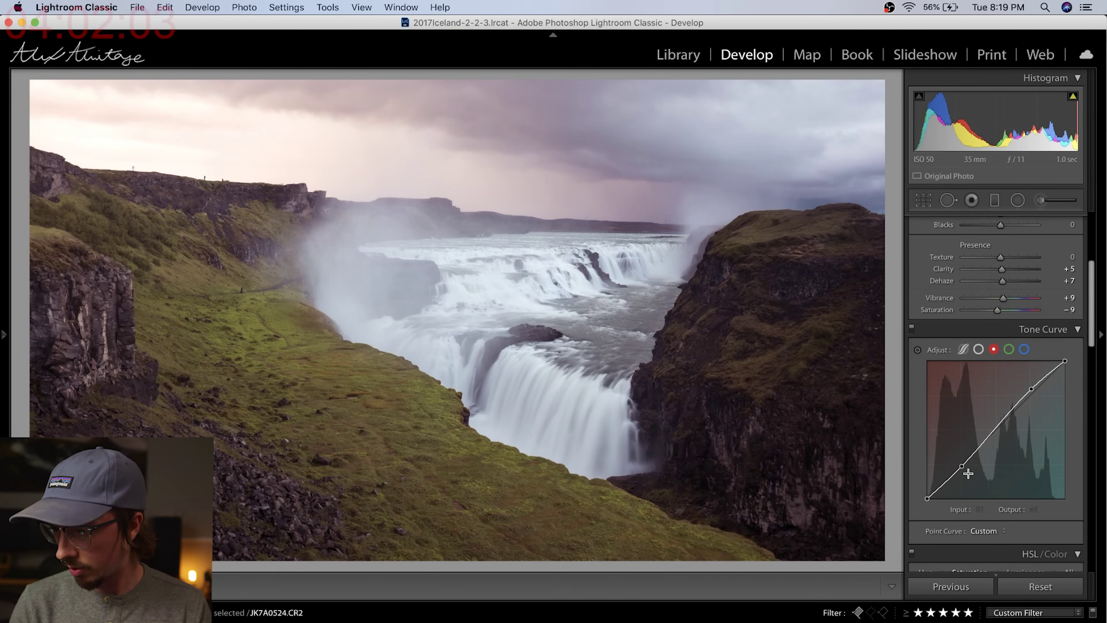
drag(1032, 389, 1030, 387)
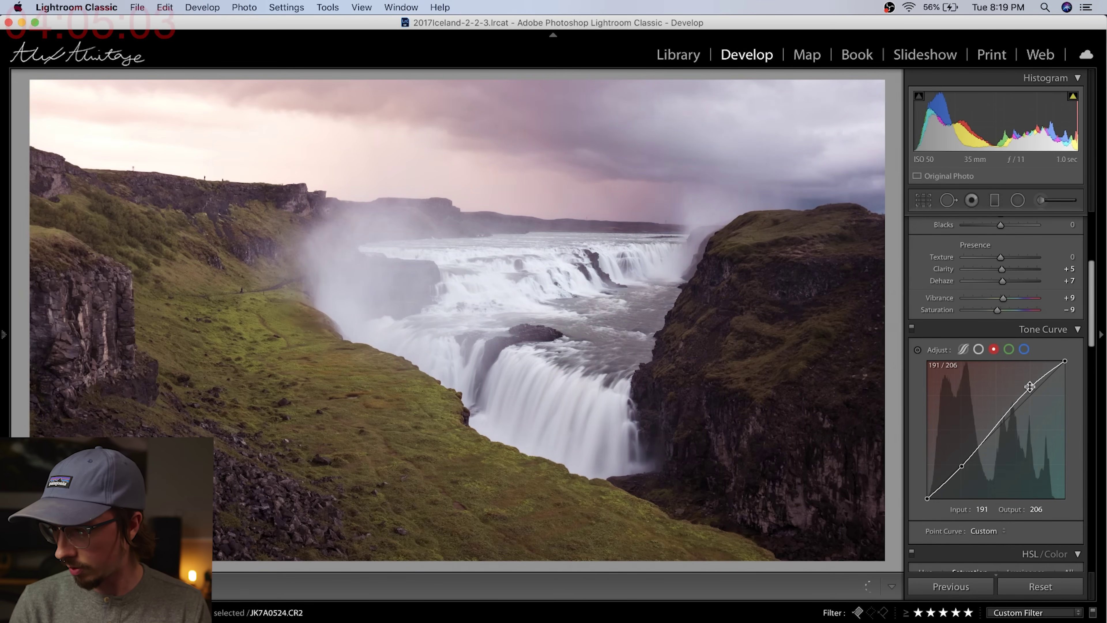
click(1024, 350)
drag(996, 427, 994, 426)
- Add a shadow point at about 72/69 and a highlight point at 191/198 to the combined RGB curve
click(980, 351)
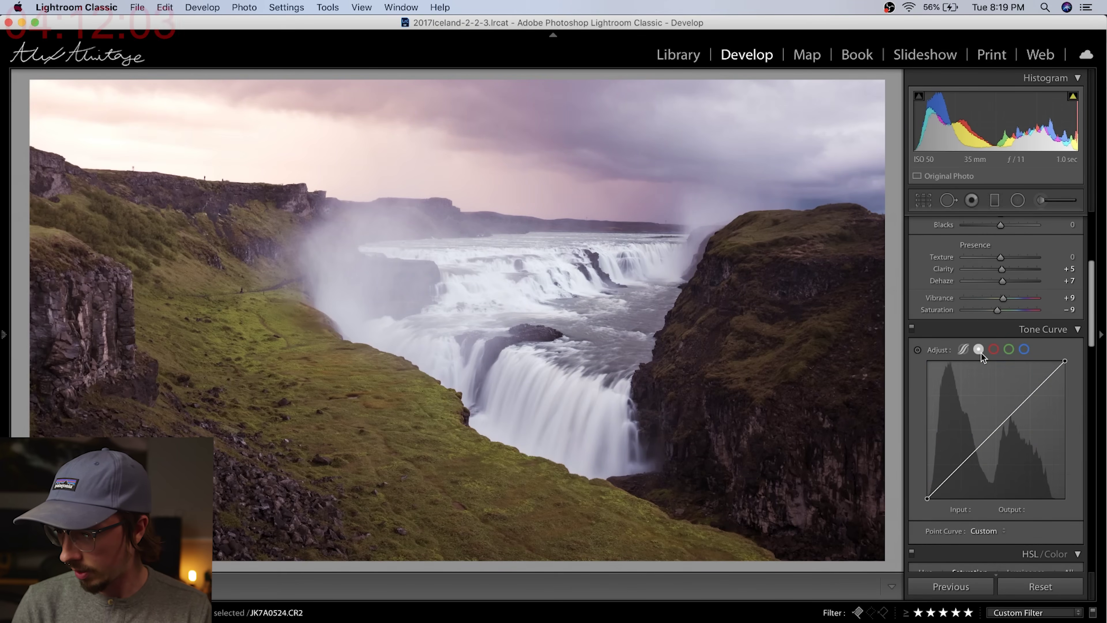
drag(966, 461, 966, 462)
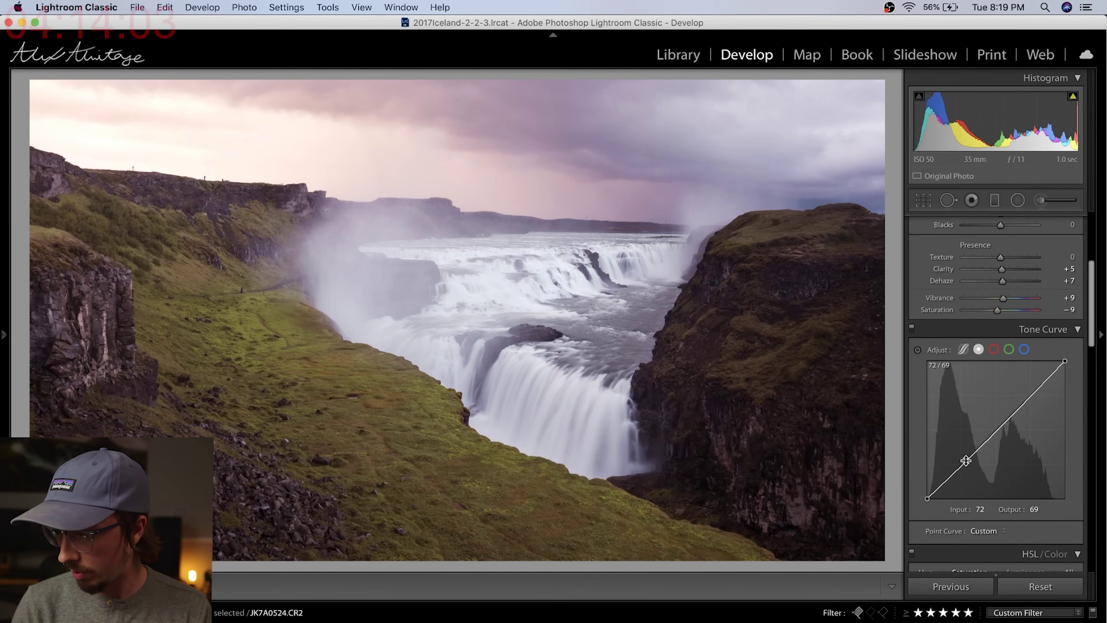
drag(1035, 393, 1031, 392)
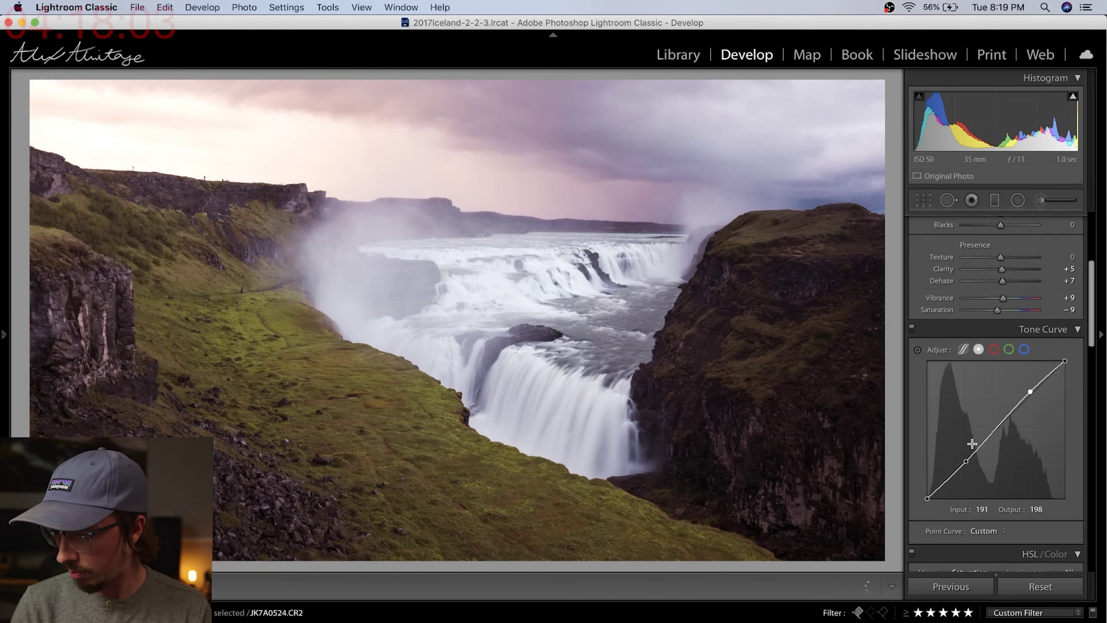
- Deepen the RGB curve's shadow point to 75/62 and fade the blacks with the black endpoint at output 26 and a point at 44/35
drag(965, 463, 967, 464)
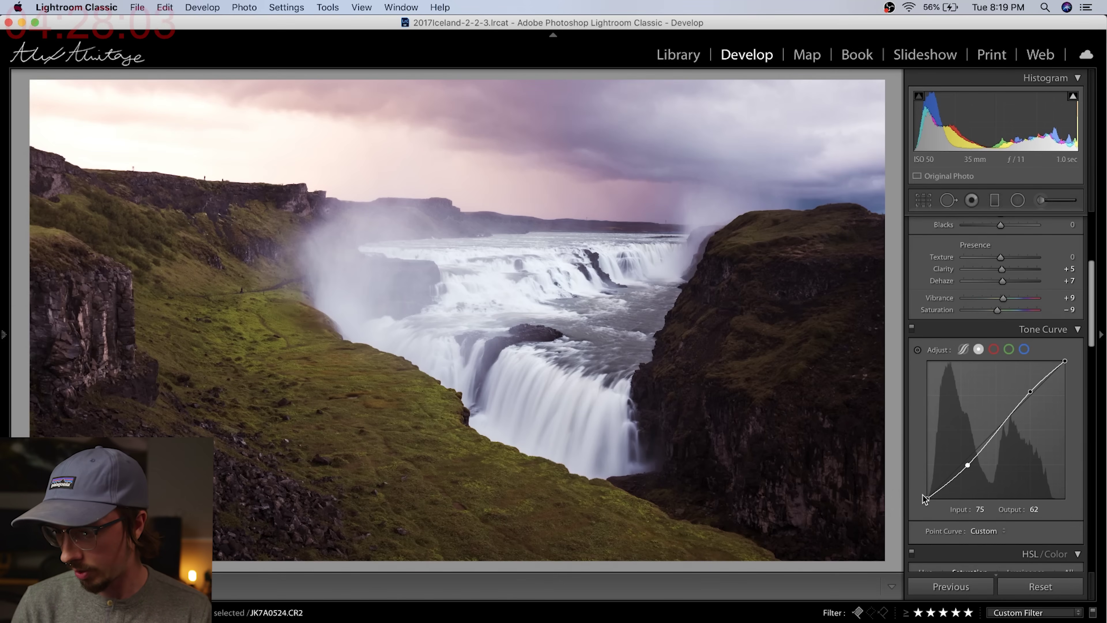
drag(926, 496, 923, 487)
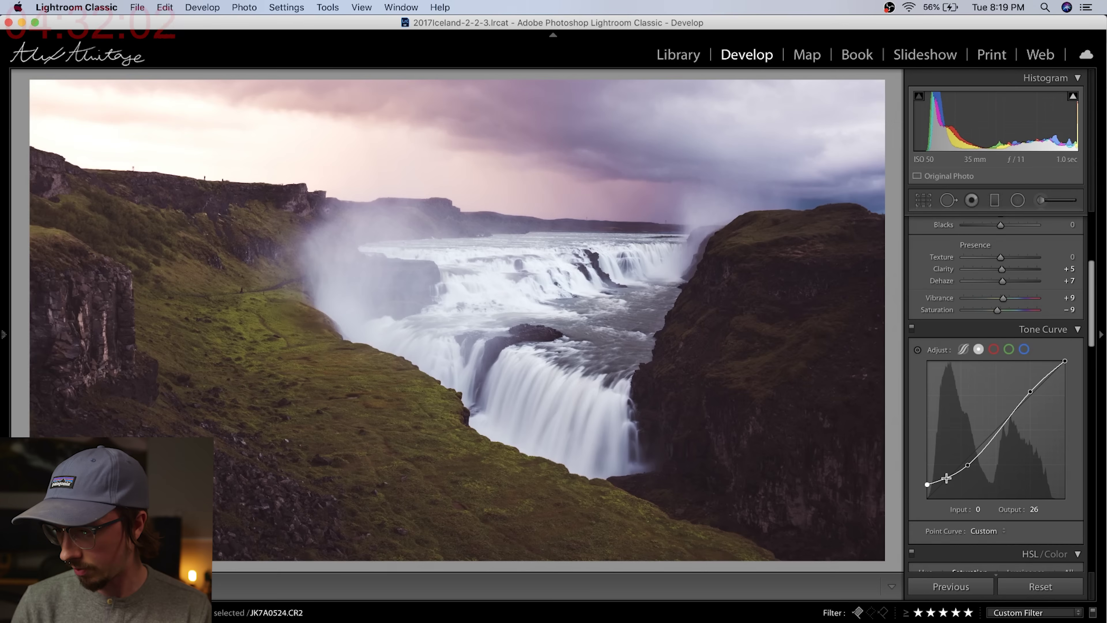
drag(950, 476, 952, 481)
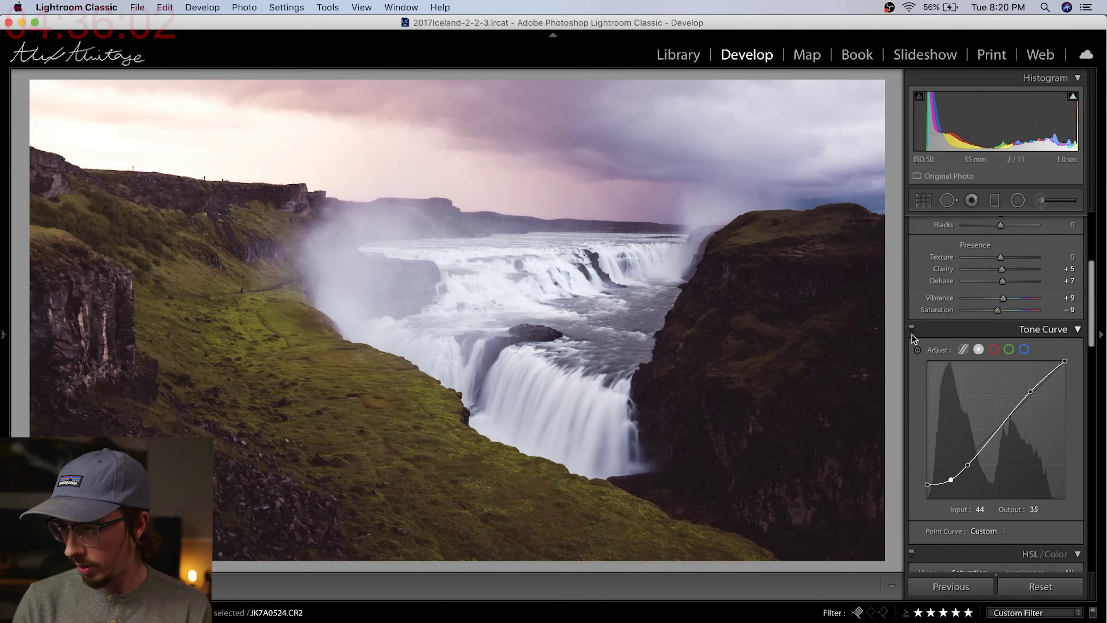
- Compare the waterfall photo with the tone curve adjustments off and on, leaving them on
click(912, 326)
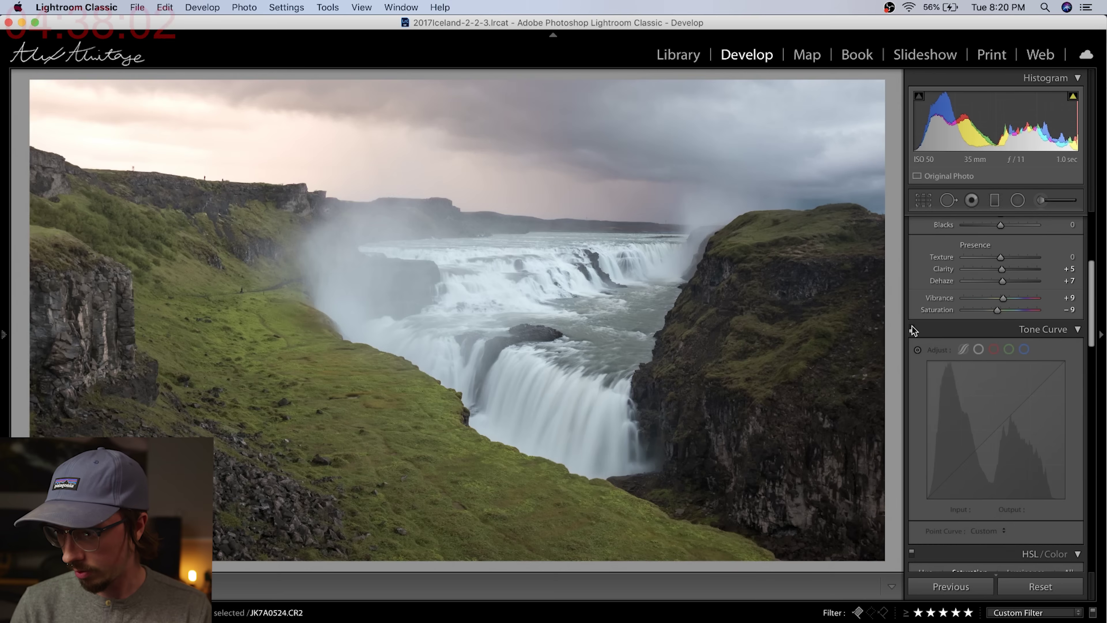
click(913, 326)
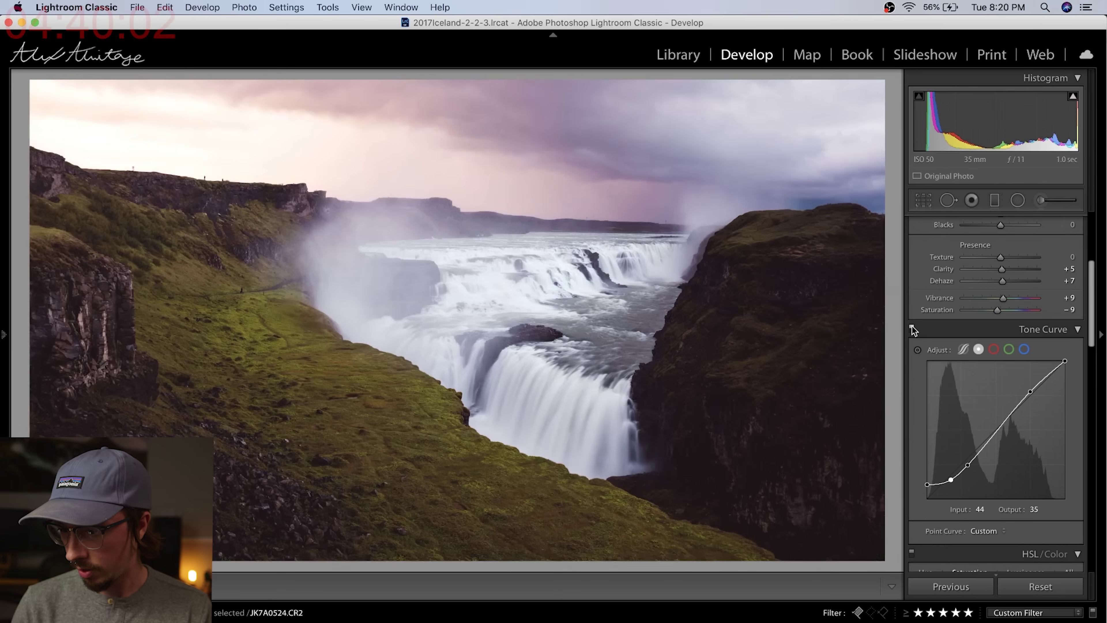
click(912, 326)
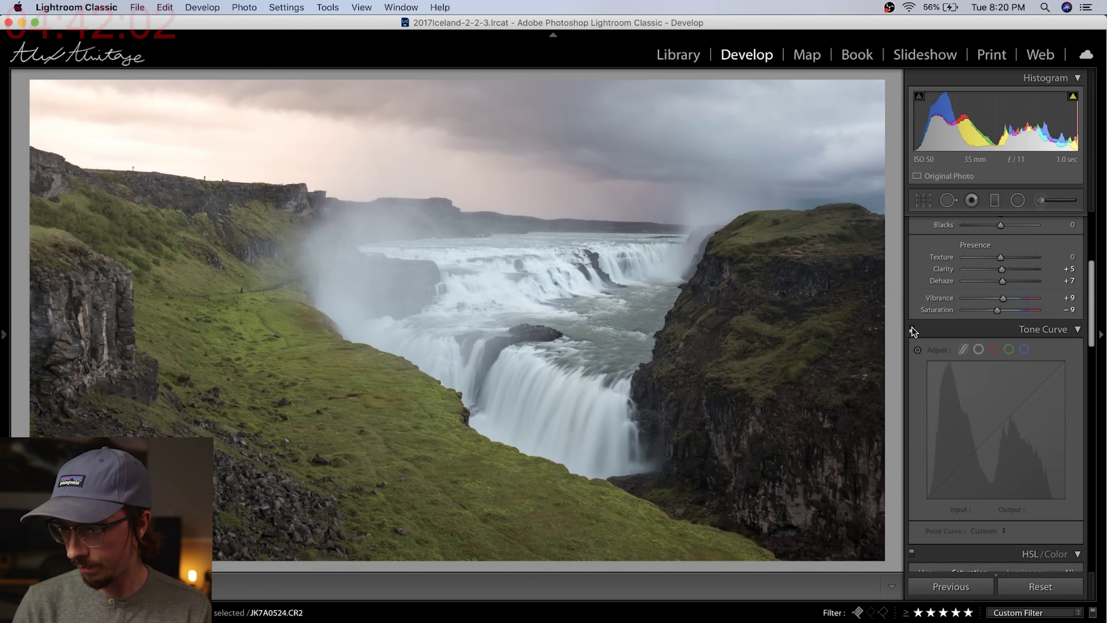
click(912, 327)
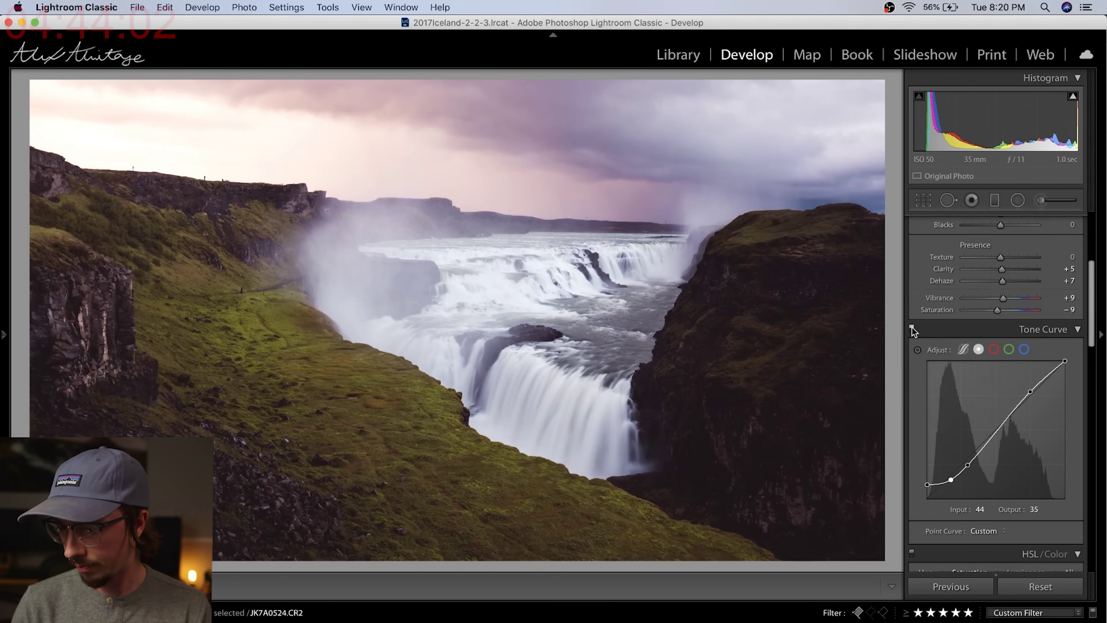